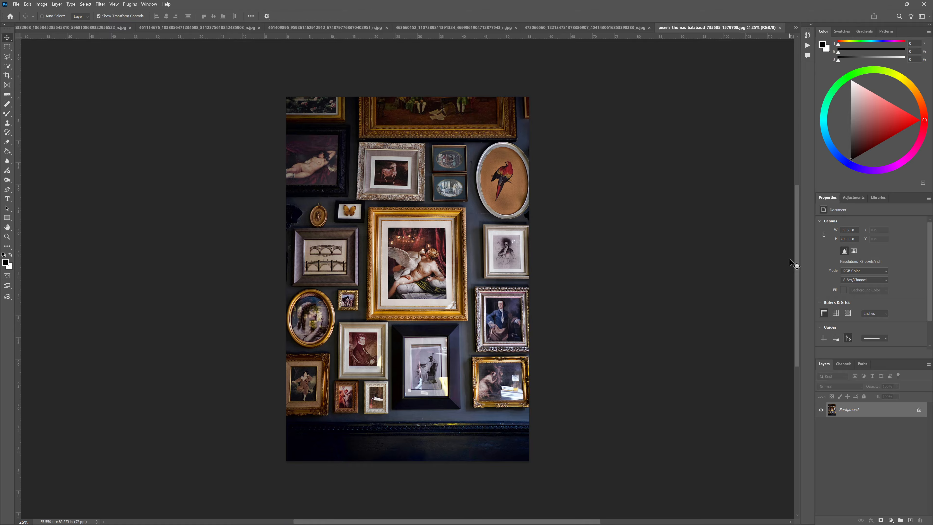
Outline the central painting inside its gold frame and cream mat with the Polygonal Lasso, following its four inner corners
{"action": "key", "text": "ctrl+minus"}
{"action": "key", "text": "ctrl+plus"}
{"action": "key", "text": "ctrl+plus"}
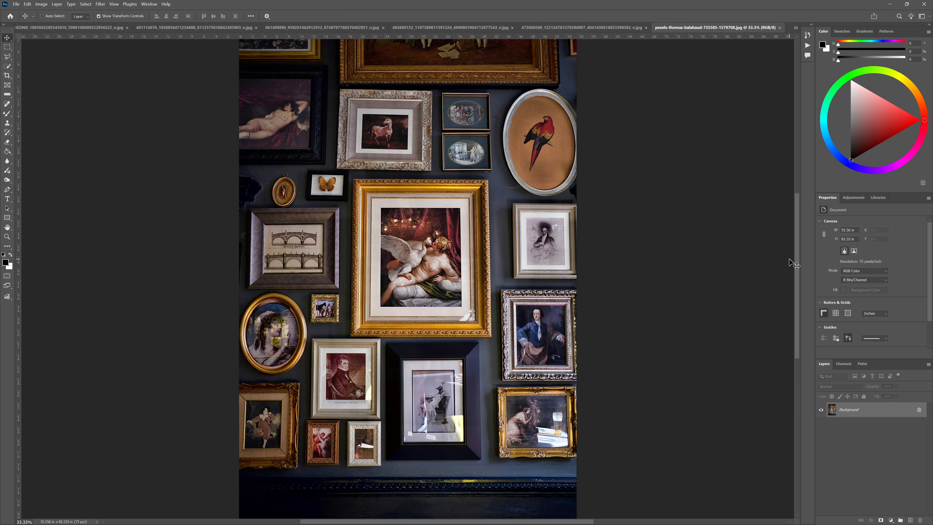
{"action": "key", "text": "ctrl+plus"}
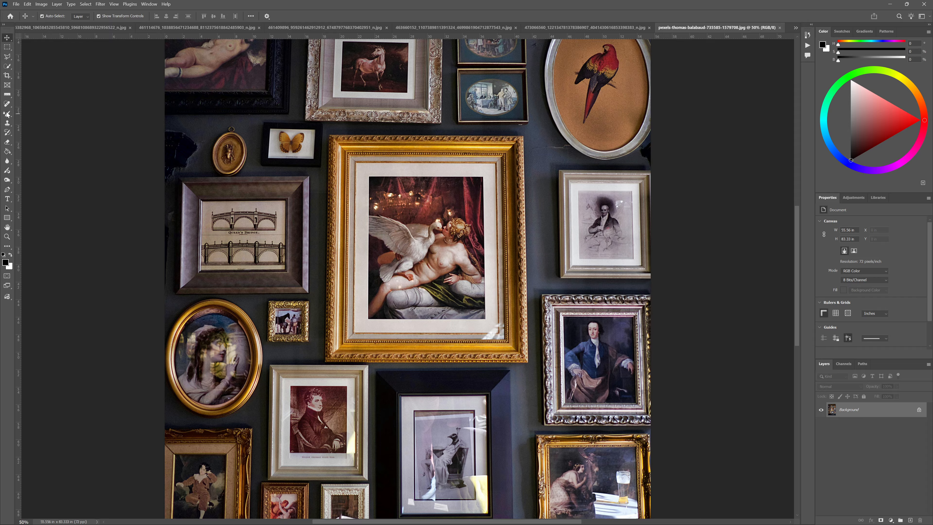
{"action": "left_click", "coordinate": [7, 58]}
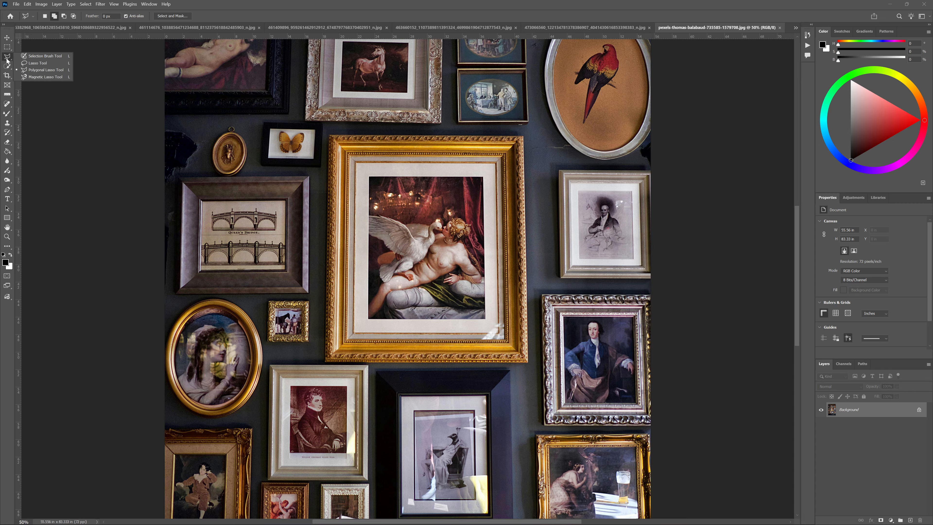
{"action": "left_click", "coordinate": [37, 71]}
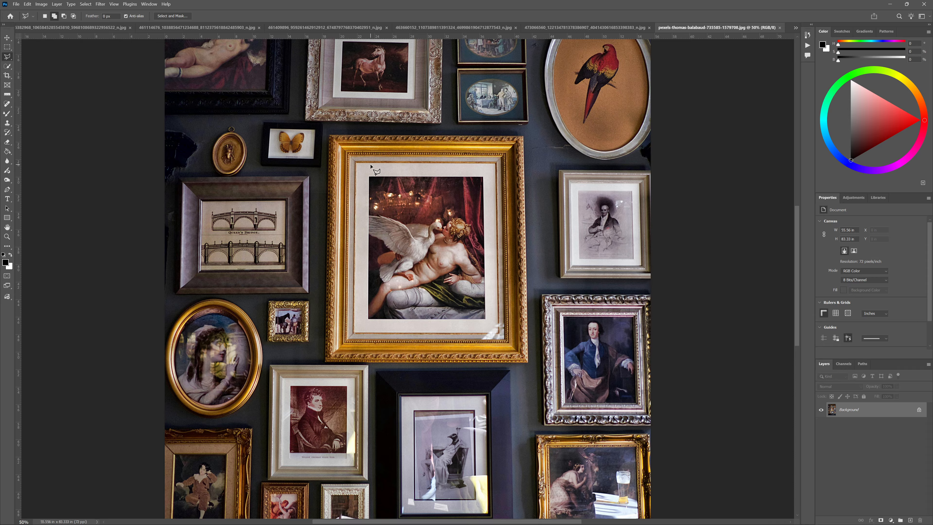
{"action": "left_click", "coordinate": [369, 178]}
{"action": "left_click", "coordinate": [368, 319]}
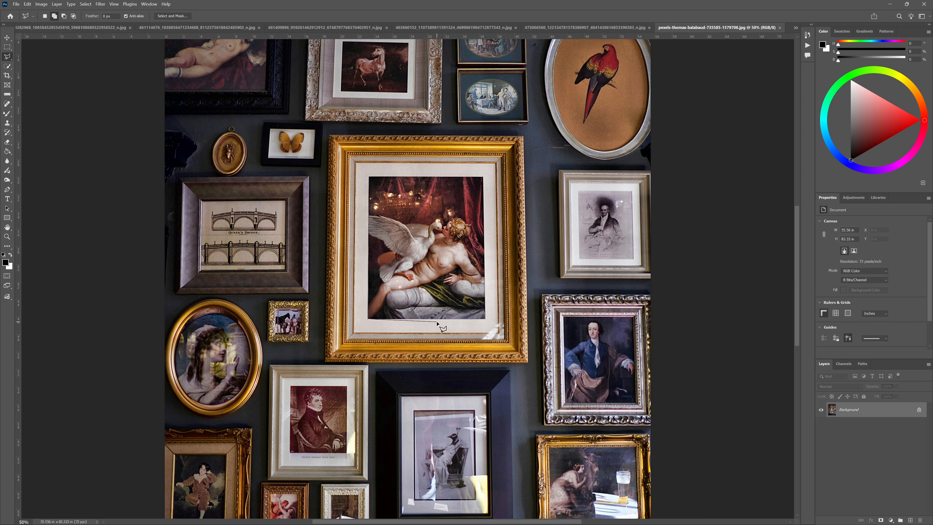
{"action": "left_click", "coordinate": [485, 319]}
{"action": "left_click", "coordinate": [483, 177]}
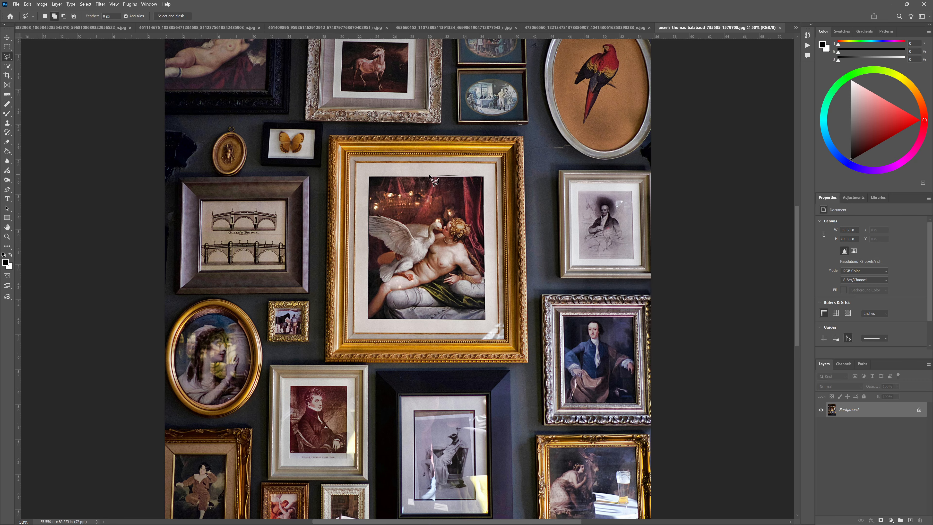
{"action": "left_click", "coordinate": [369, 177]}
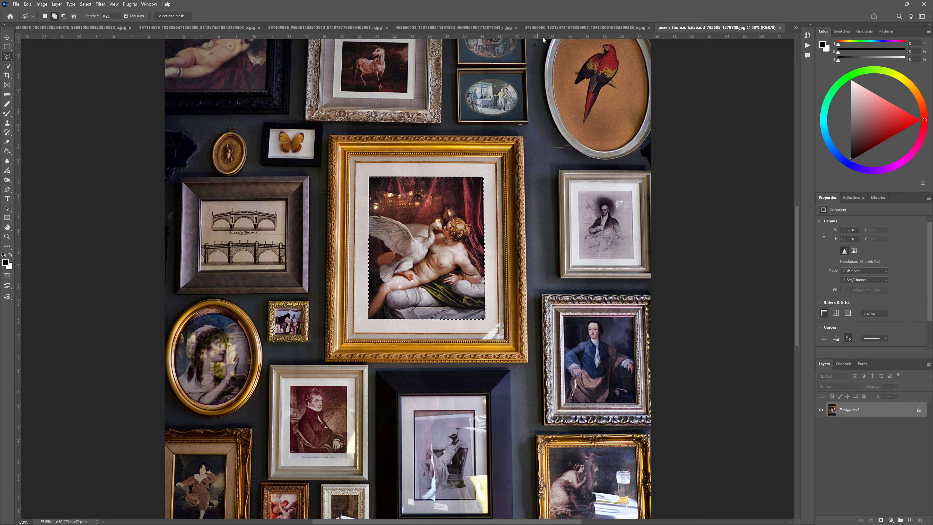
Copy the entire image of the woman in the fur wrap from its own document
{"action": "left_click", "coordinate": [569, 27]}
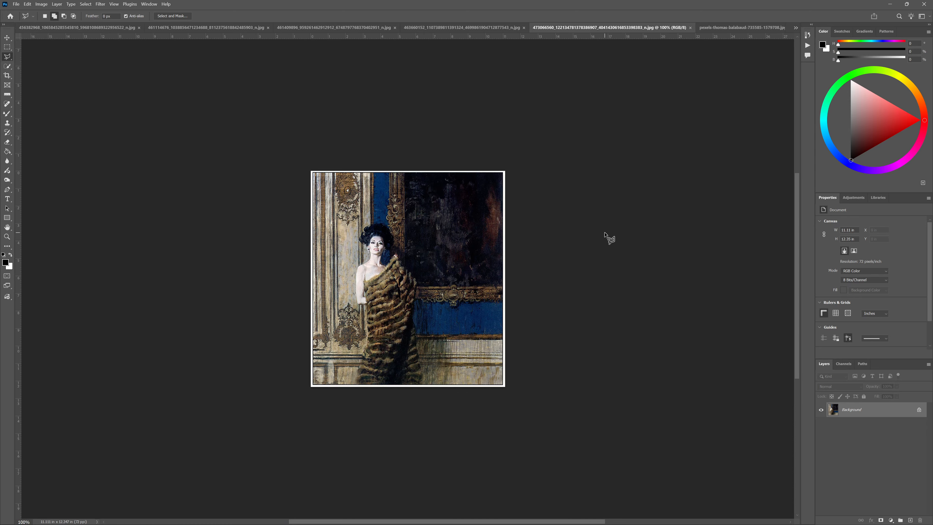
{"action": "key", "text": "ctrl+a"}
{"action": "left_click", "coordinate": [27, 4]}
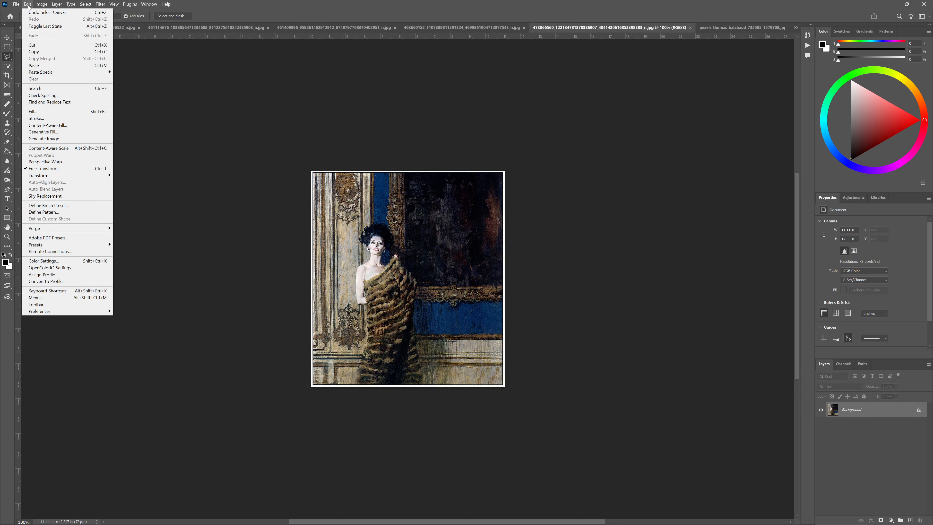
{"action": "mouse_move", "coordinate": [85, 4]}
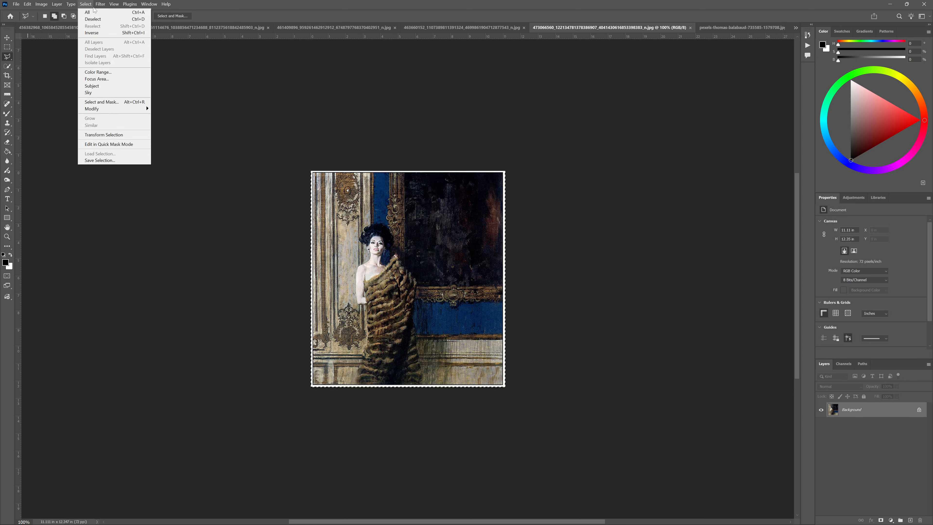
{"action": "mouse_move", "coordinate": [28, 7]}
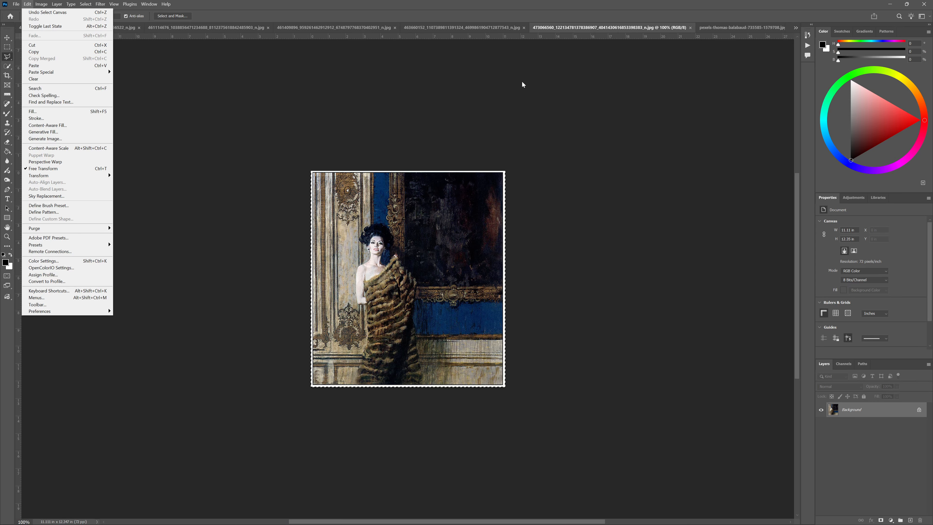
In the gallery-wall document, add a new empty layer and paste the copied image into the central painting's selection
{"action": "left_click", "coordinate": [732, 29]}
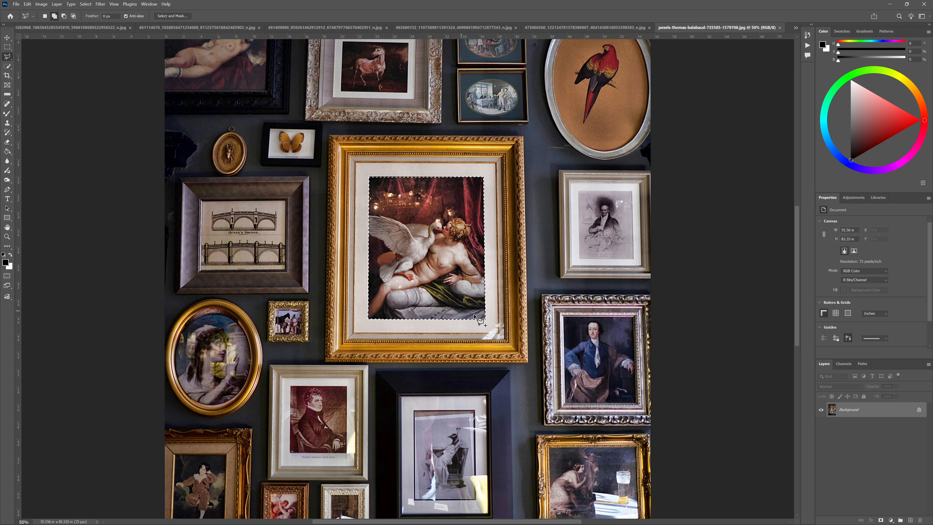
{"action": "key", "text": "ctrl+j"}
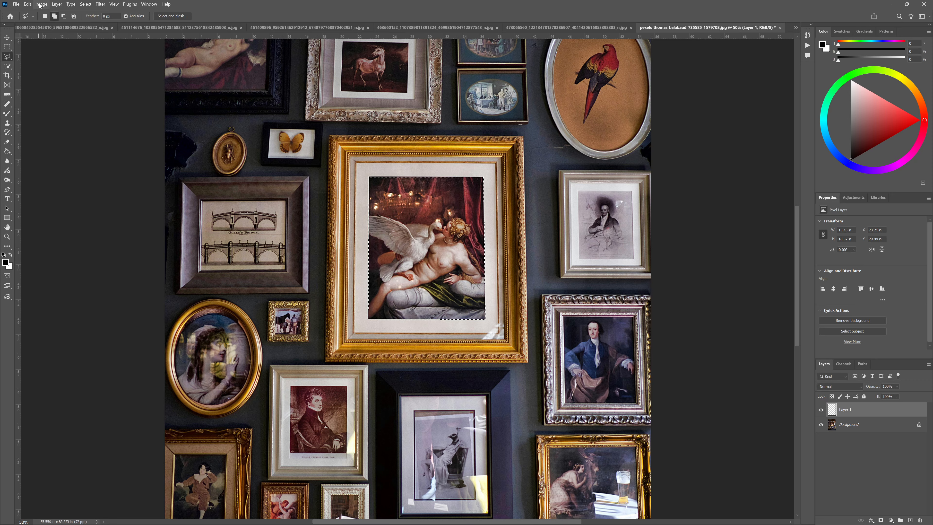
{"action": "left_click", "coordinate": [28, 5]}
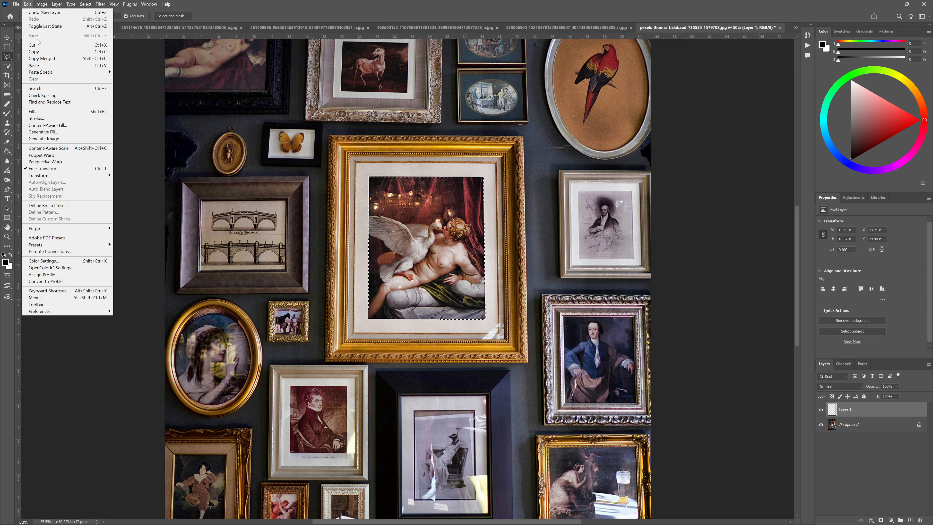
{"action": "mouse_move", "coordinate": [38, 73]}
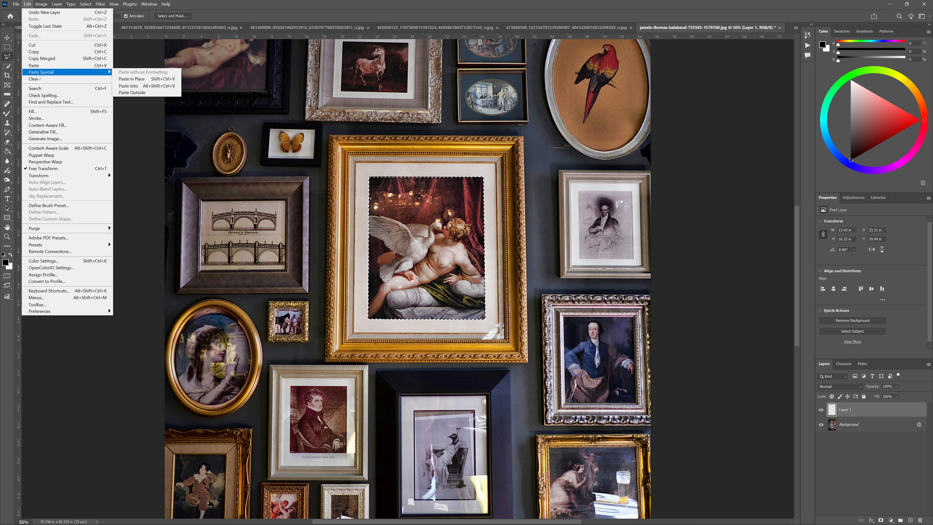
{"action": "left_click", "coordinate": [132, 87]}
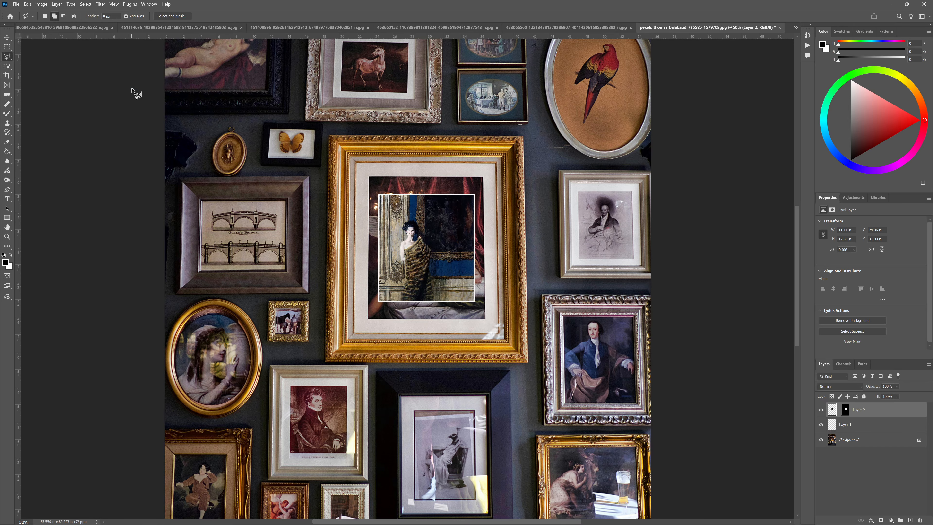
Scale the pasted image of the woman to about 167% and reposition it to fill the central frame's opening
{"action": "left_click", "coordinate": [8, 38]}
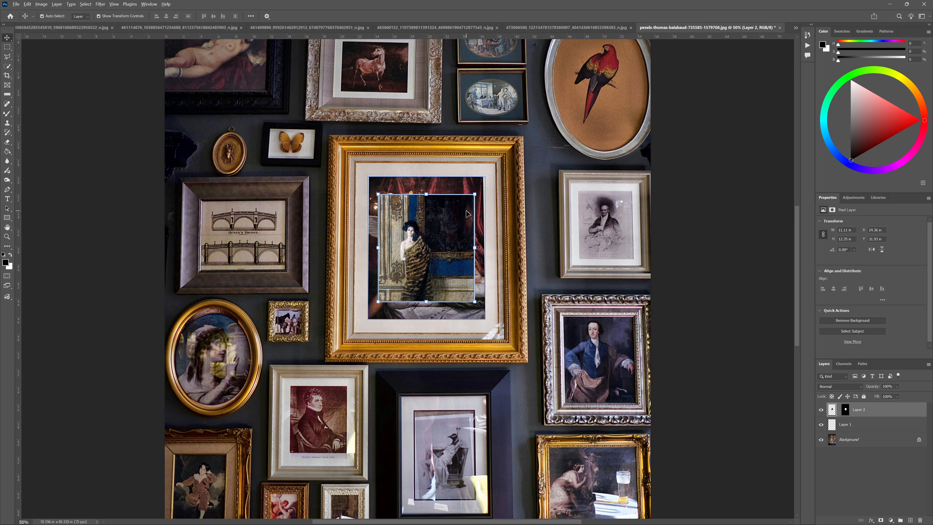
{"action": "left_click_drag", "start_coordinate": [475, 194], "coordinate": [507, 157]}
{"action": "left_click_drag", "start_coordinate": [429, 219], "coordinate": [432, 214]}
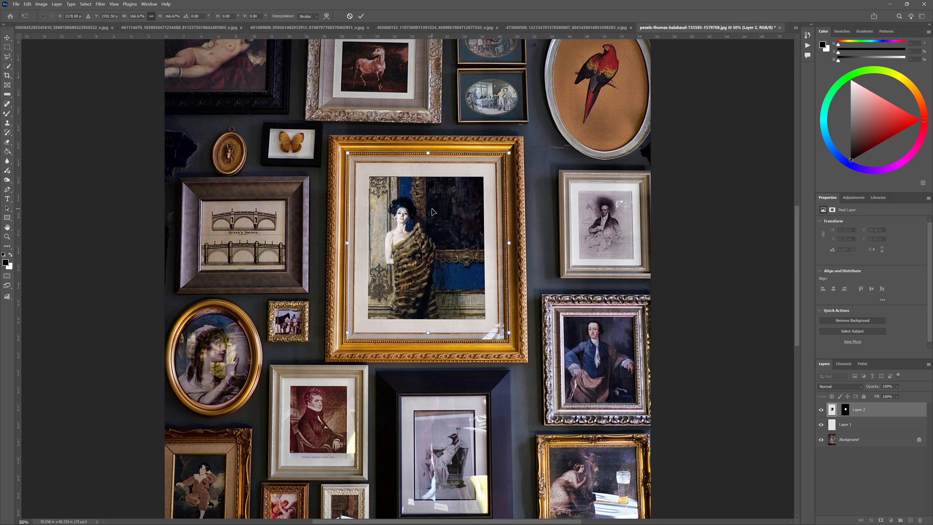
{"action": "left_click", "coordinate": [360, 16]}
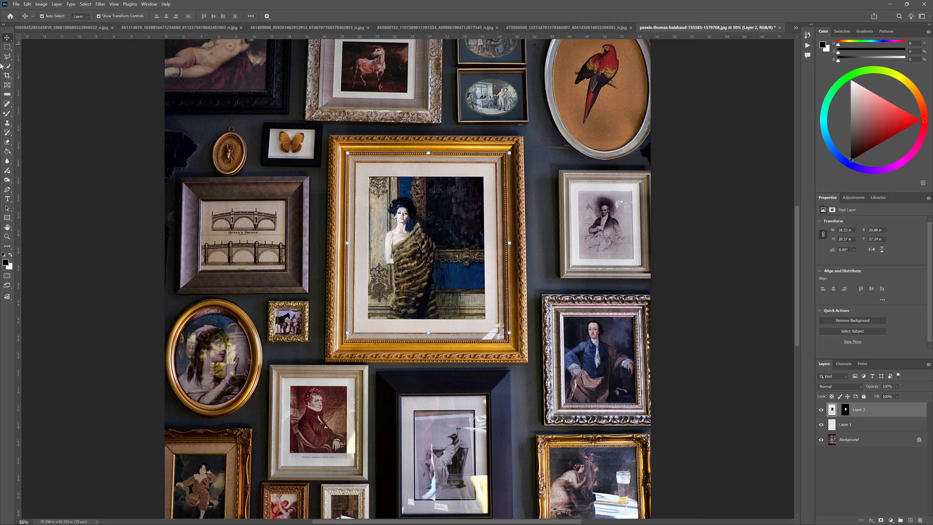
Outline the portrait of the man in the blue coat inside its silver frame with the Polygonal Lasso
{"action": "left_click", "coordinate": [7, 57]}
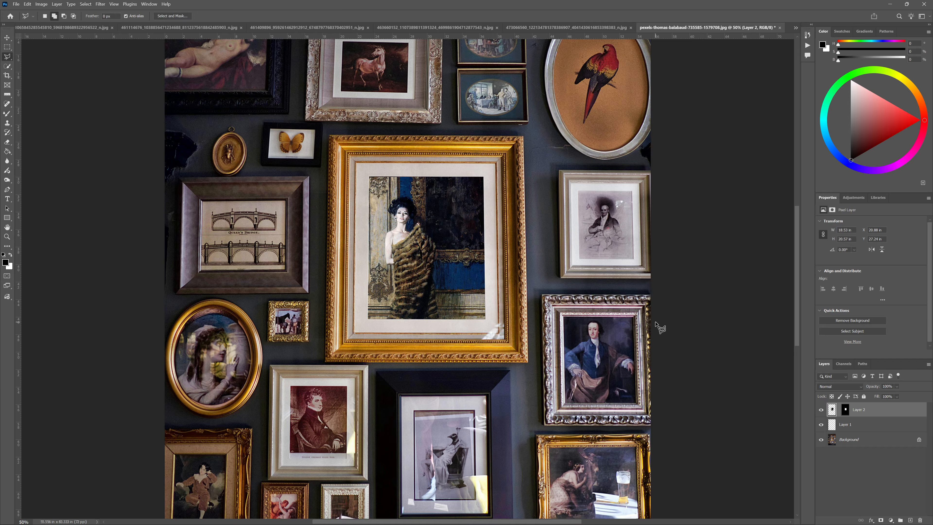
{"action": "left_click", "coordinate": [563, 316]}
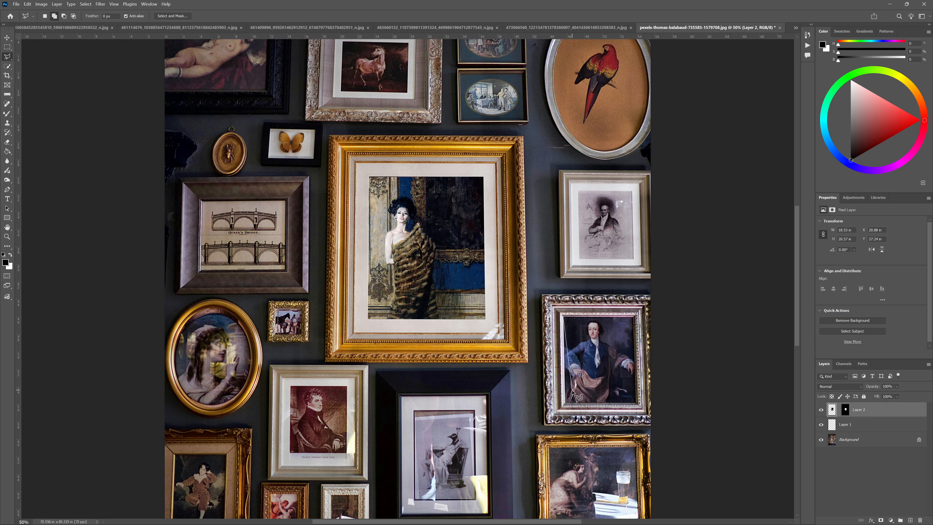
{"action": "left_click", "coordinate": [565, 403]}
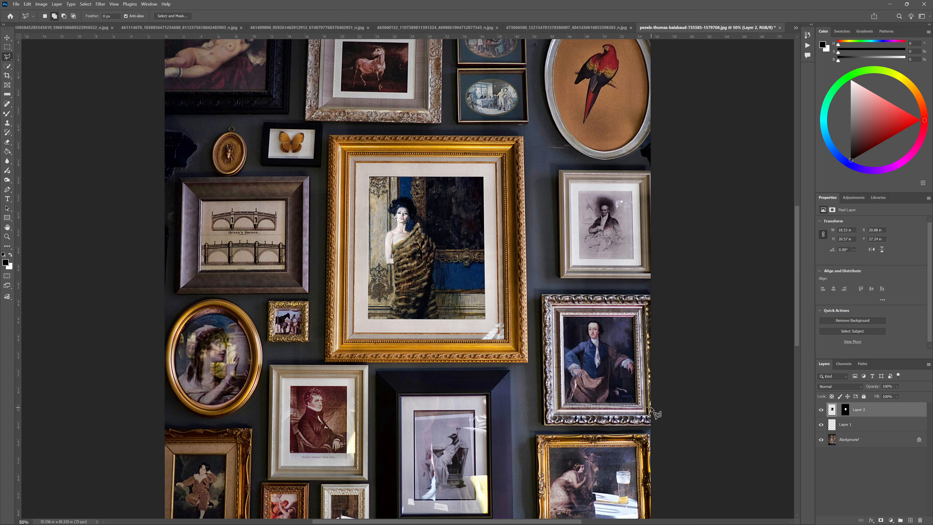
{"action": "left_click", "coordinate": [636, 405]}
{"action": "left_click", "coordinate": [633, 317]}
{"action": "left_click", "coordinate": [563, 316]}
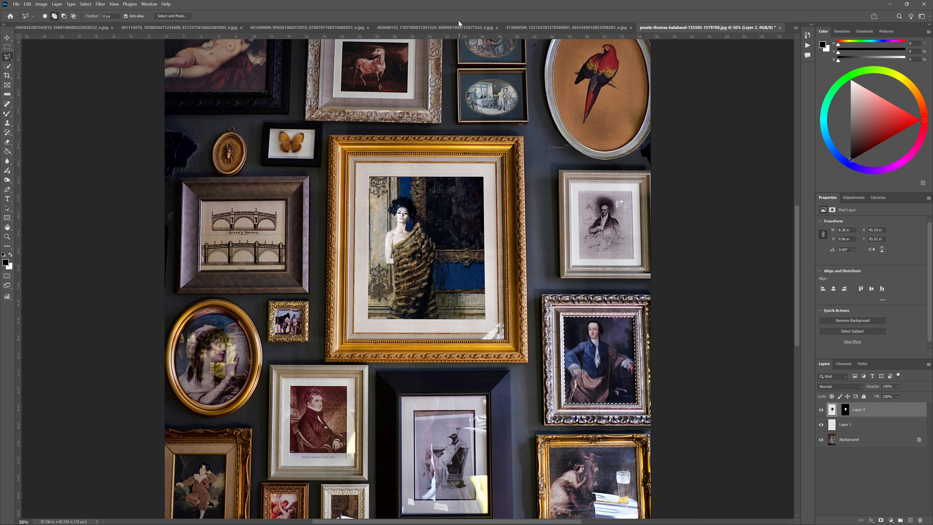
Copy the entire photo of the man on the bicycle and paste it into the blue-coat portrait's selection on the gallery wall
{"action": "left_click", "coordinate": [453, 28]}
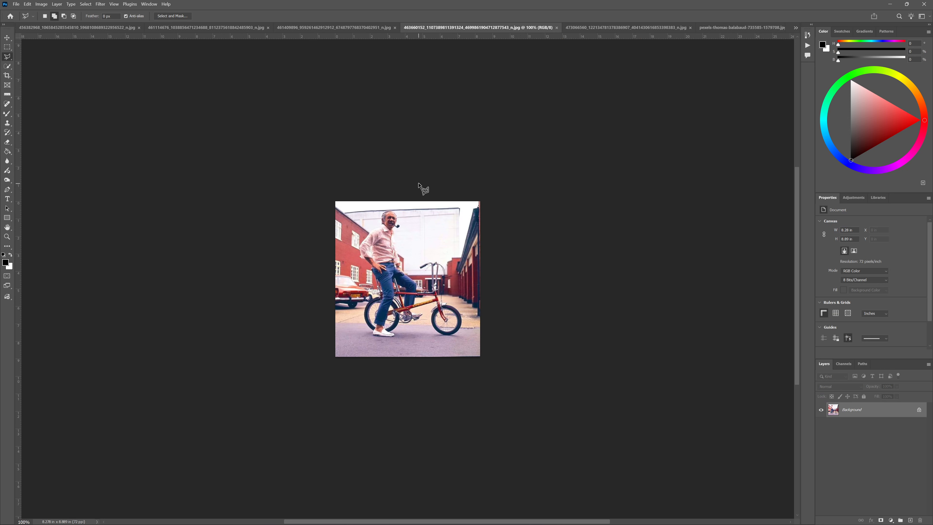
{"action": "key", "text": "ctrl+a"}
{"action": "left_click", "coordinate": [738, 27]}
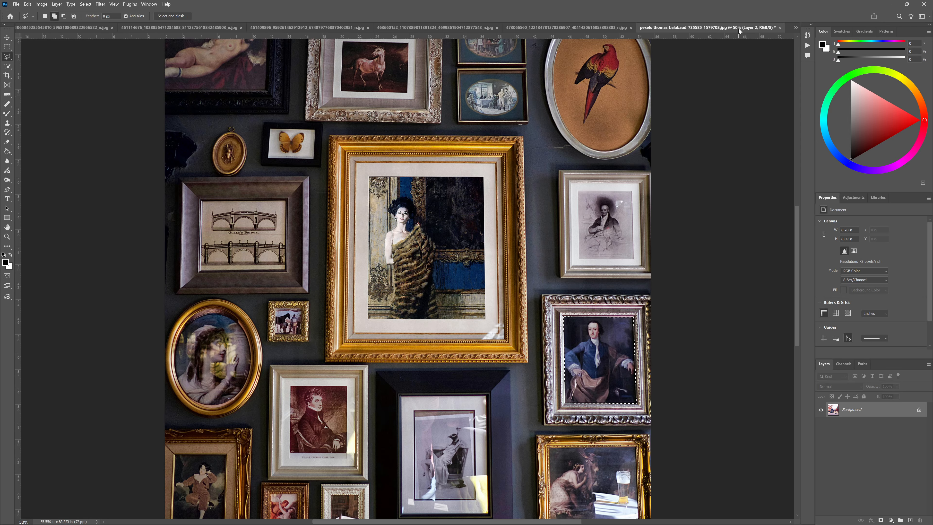
{"action": "left_click", "coordinate": [26, 4]}
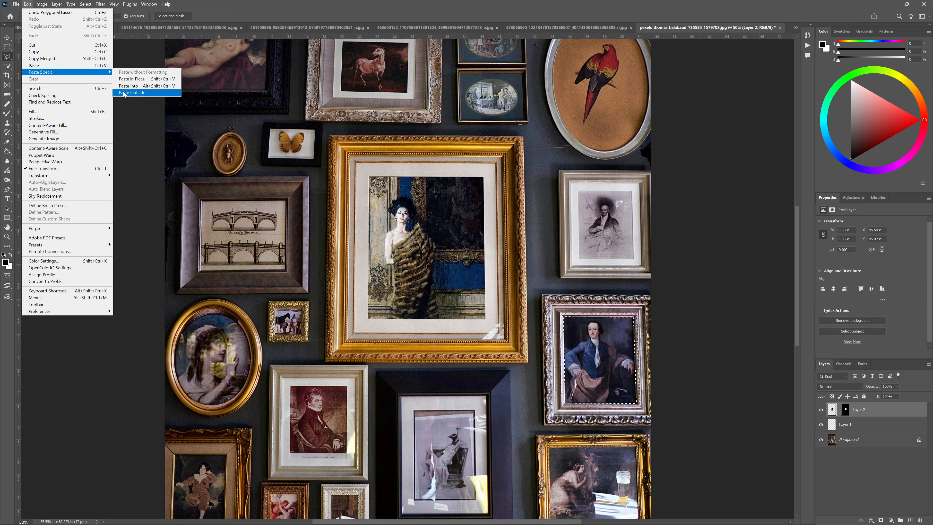
{"action": "left_click", "coordinate": [132, 93]}
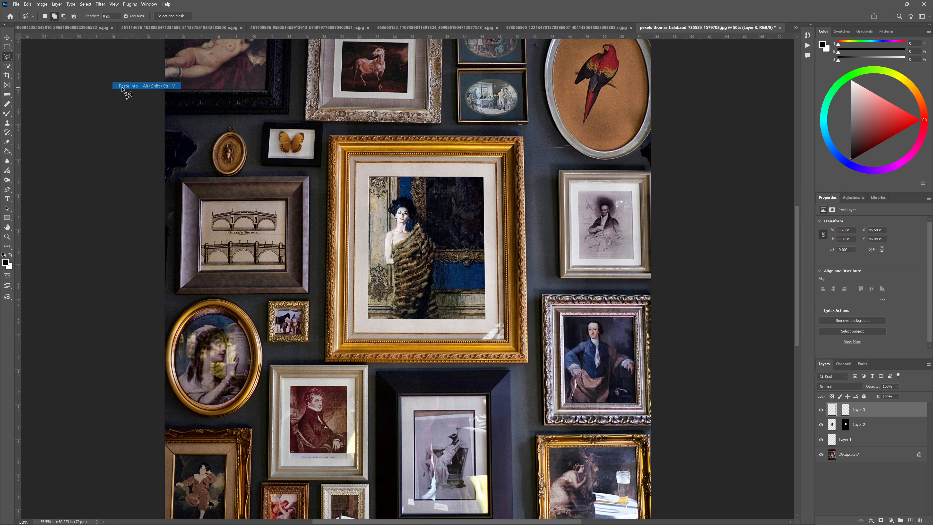
Scale the pasted bicycle photo to about 130% and reposition it to fill the silver frame's opening
{"action": "left_click", "coordinate": [7, 39]}
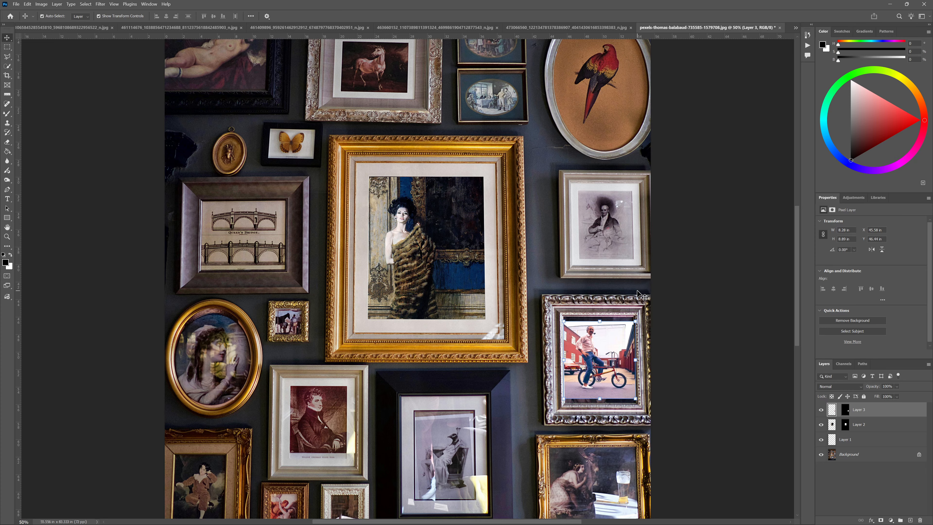
{"action": "left_click_drag", "start_coordinate": [634, 319], "coordinate": [645, 309]}
{"action": "left_click_drag", "start_coordinate": [614, 335], "coordinate": [612, 338]}
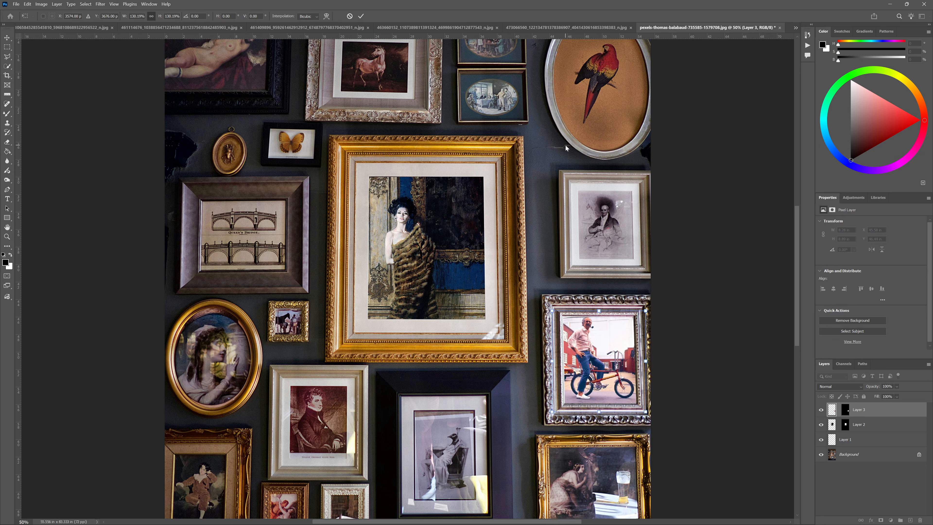
{"action": "left_click", "coordinate": [361, 15]}
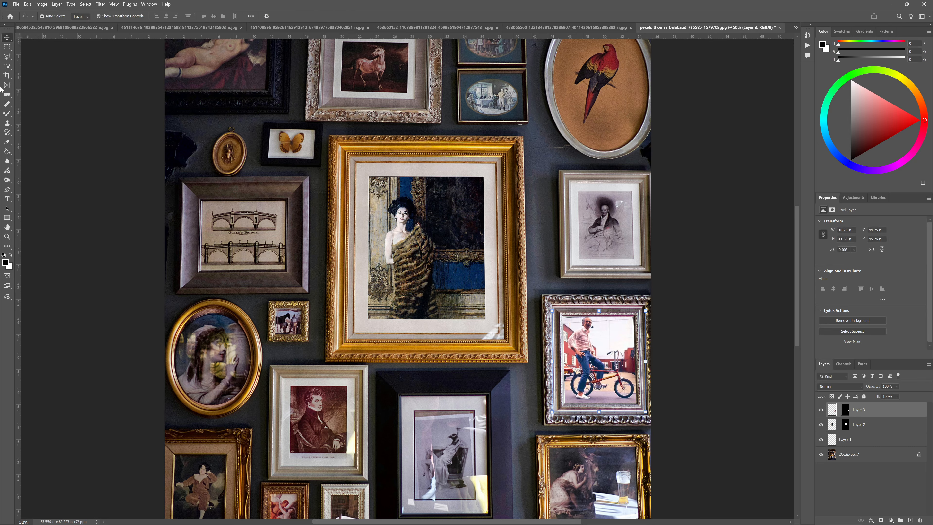
Outline the bridge print inside its dark grey frame with the Polygonal Lasso
{"action": "left_click", "coordinate": [7, 57]}
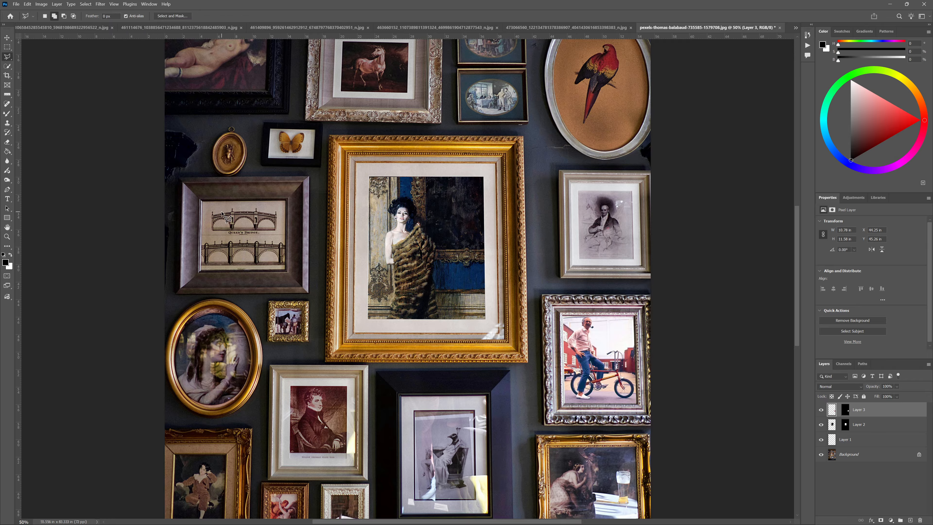
{"action": "left_click", "coordinate": [202, 203]}
{"action": "left_click", "coordinate": [201, 271]}
{"action": "left_click", "coordinate": [285, 270]}
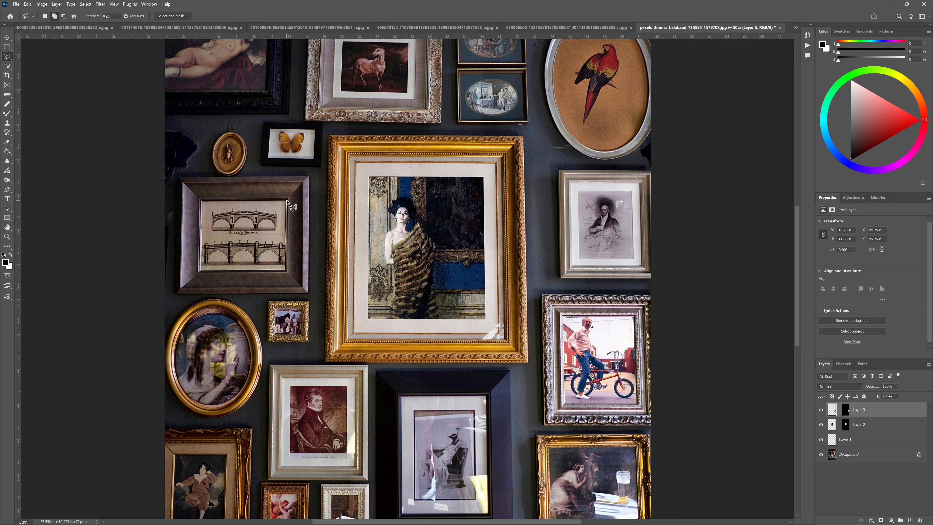
{"action": "left_click", "coordinate": [286, 200]}
{"action": "left_click", "coordinate": [202, 202]}
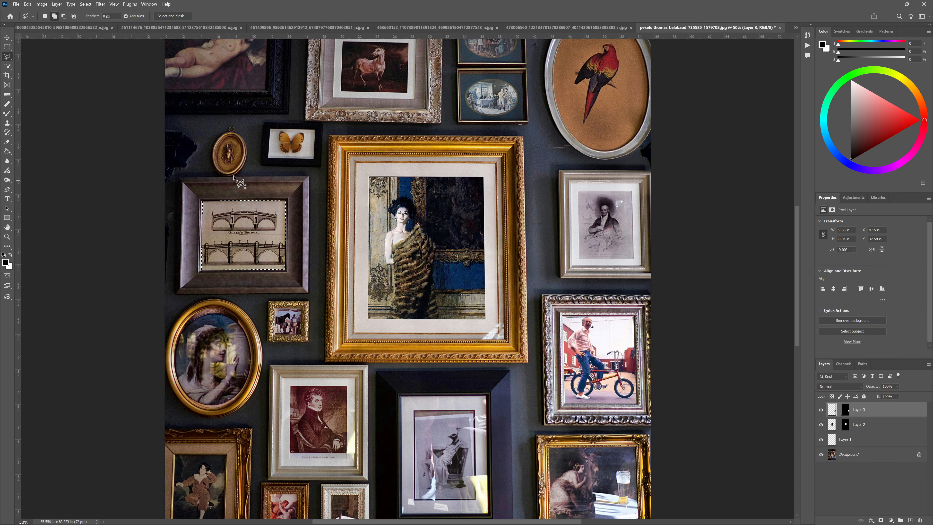
Copy the entire photo of the woman with two men in sunglasses and paste it into the bridge print's selection
{"action": "left_click", "coordinate": [421, 27]}
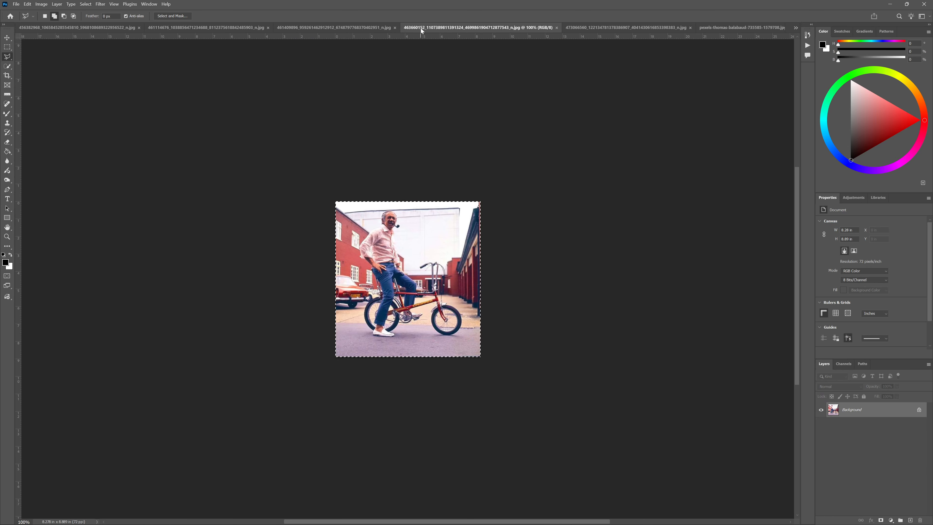
{"action": "left_click", "coordinate": [343, 26]}
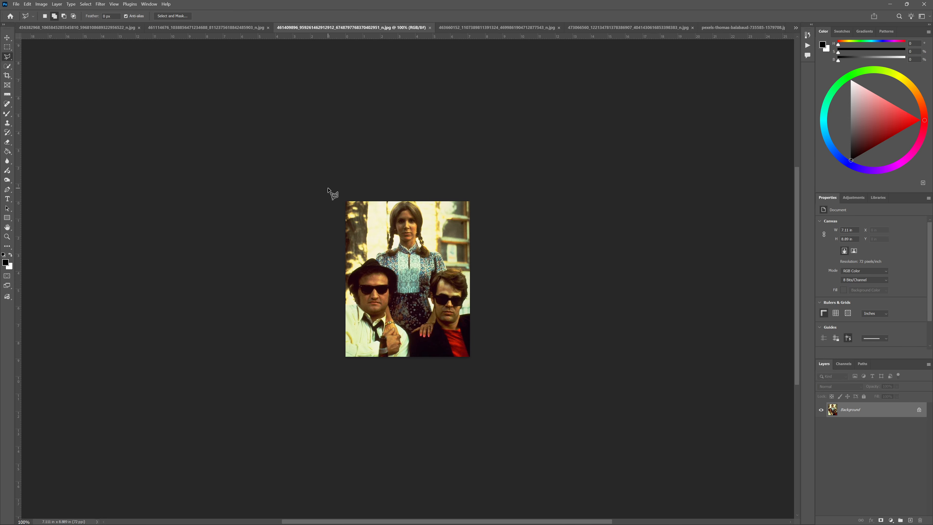
{"action": "key", "text": "ctrl+a"}
{"action": "left_click", "coordinate": [716, 27]}
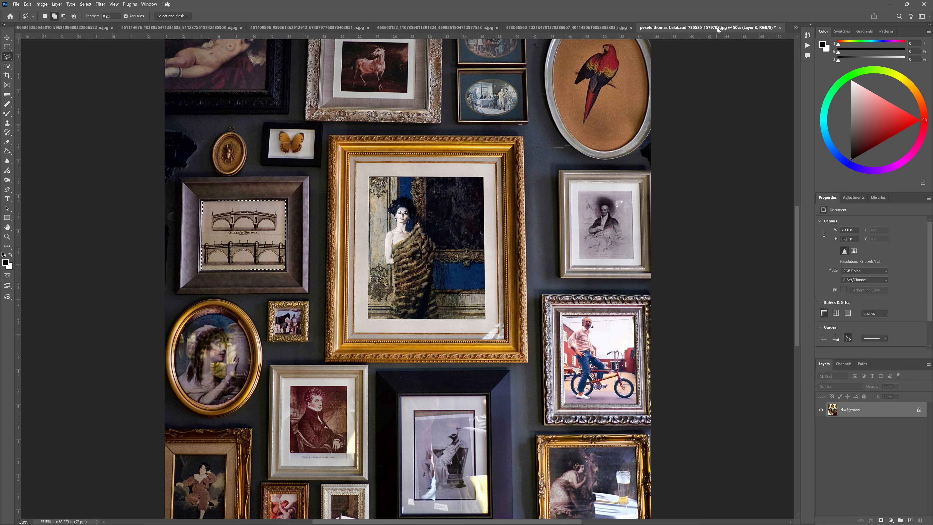
{"action": "left_click", "coordinate": [27, 4]}
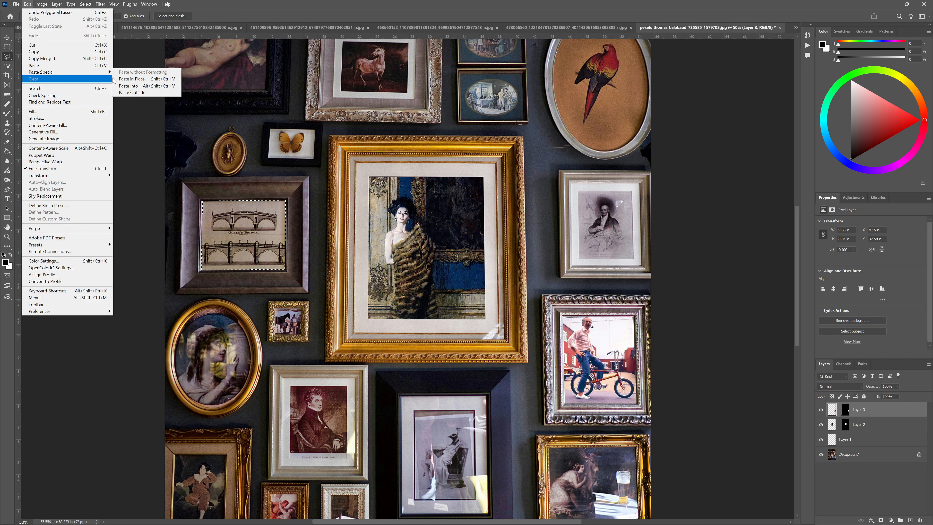
{"action": "left_click", "coordinate": [129, 86]}
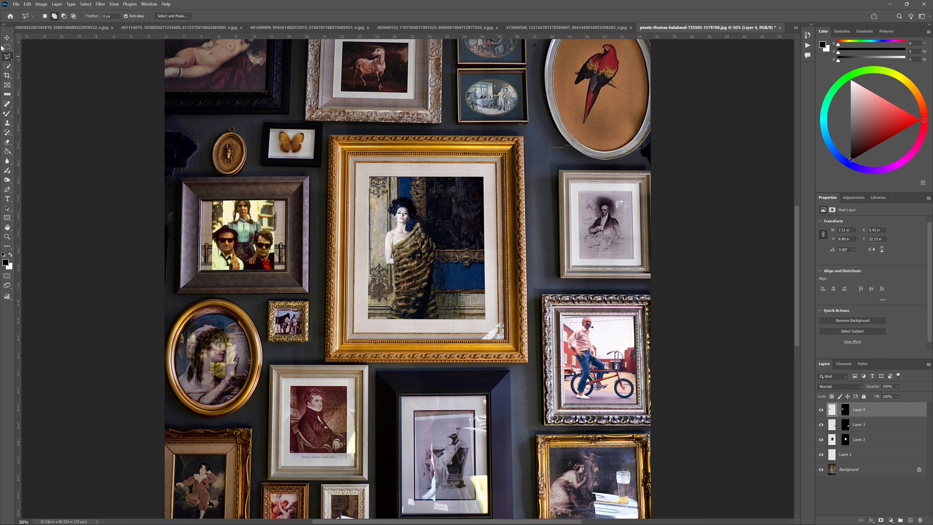
Scale the pasted sunglasses photo to about 149% and reposition it so the two men fill the dark grey frame's opening
{"action": "key", "text": "v"}
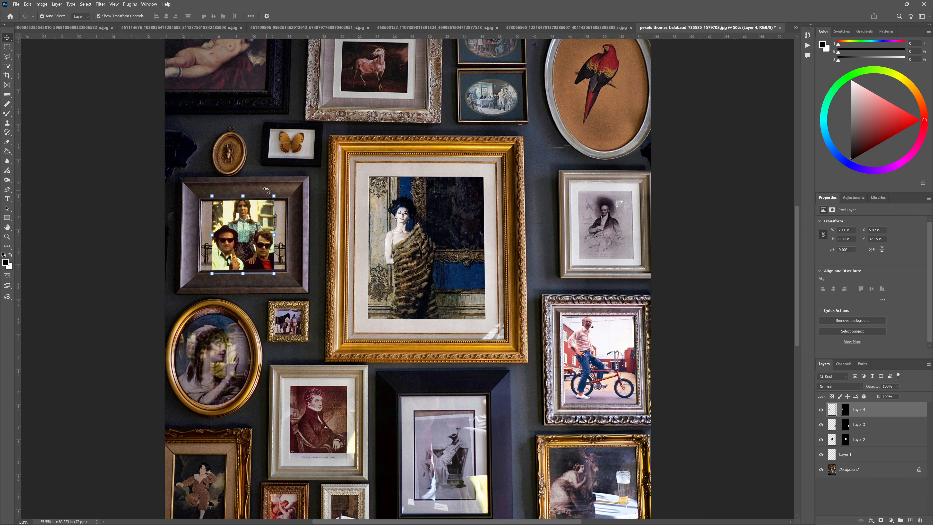
{"action": "mouse_move", "coordinate": [273, 195]}
{"action": "left_mouse_down"}
{"action": "mouse_move", "coordinate": [287, 180]}
{"action": "mouse_move", "coordinate": [285, 203]}
{"action": "mouse_move", "coordinate": [281, 192]}
{"action": "mouse_move", "coordinate": [256, 219]}
{"action": "mouse_move", "coordinate": [289, 187]}
{"action": "left_mouse_up"}
{"action": "left_click_drag", "start_coordinate": [242, 219], "coordinate": [237, 189]}
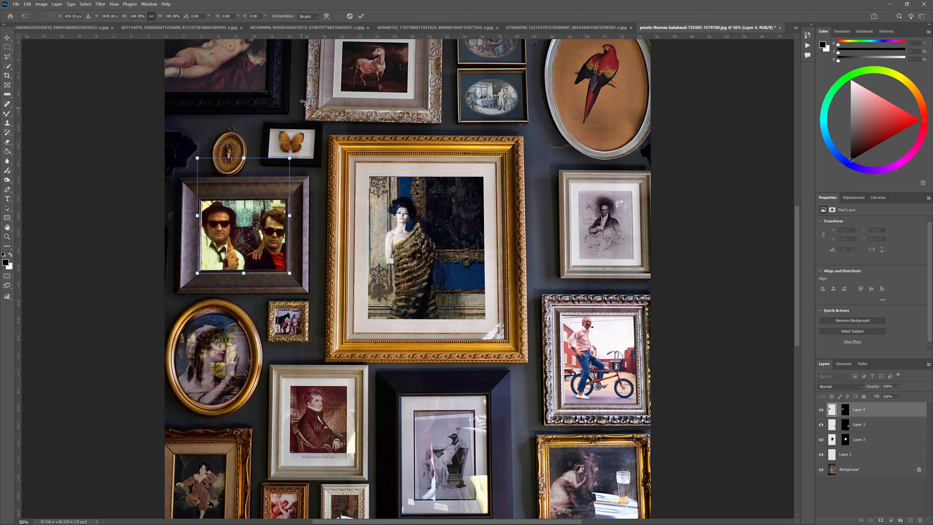
{"action": "left_click", "coordinate": [362, 17]}
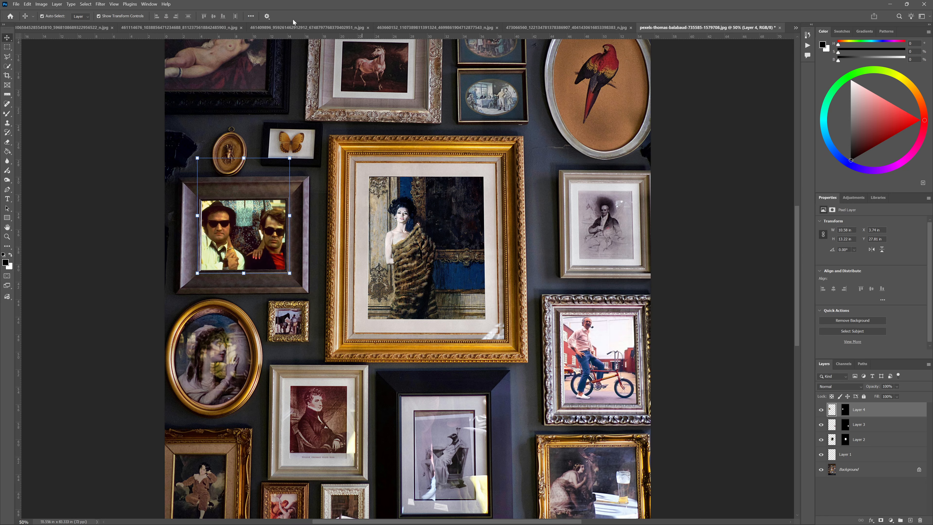
Select and copy the entire photo of the three men holding up puppets, and return to the gallery-wall photo
{"action": "left_click", "coordinate": [433, 27]}
{"action": "left_click", "coordinate": [293, 28]}
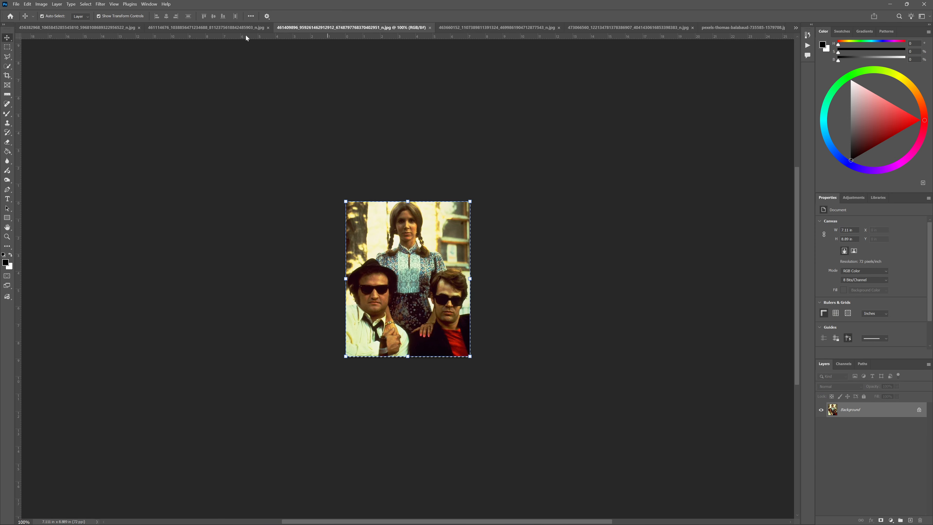
{"action": "left_click", "coordinate": [207, 30]}
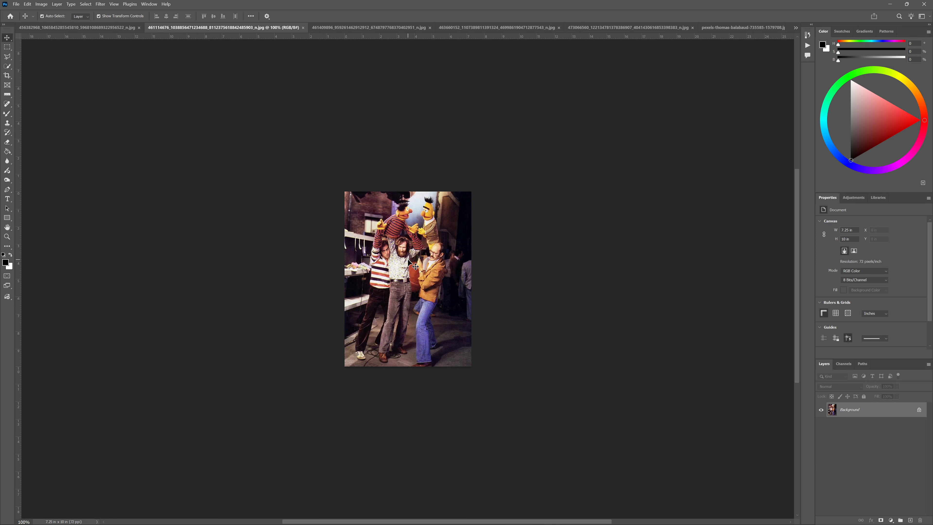
{"action": "key", "text": "ctrl+a"}
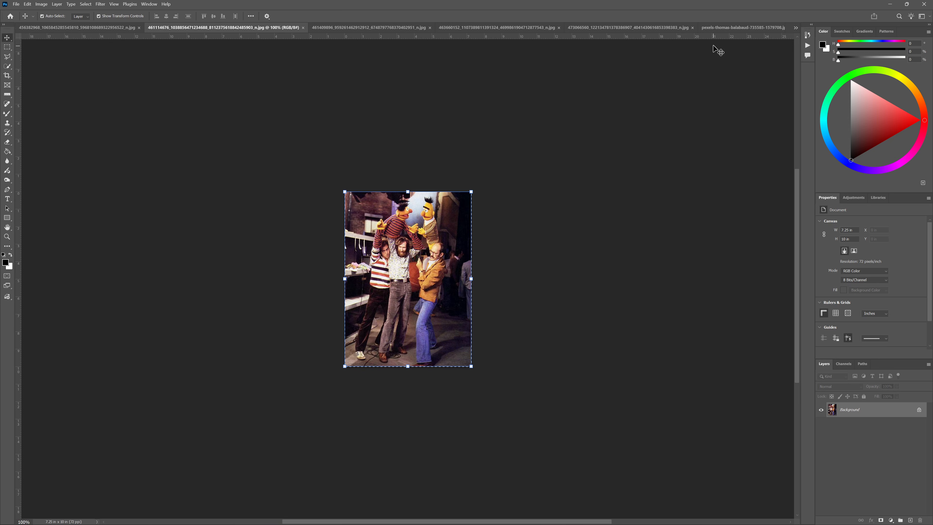
{"action": "left_click", "coordinate": [722, 28]}
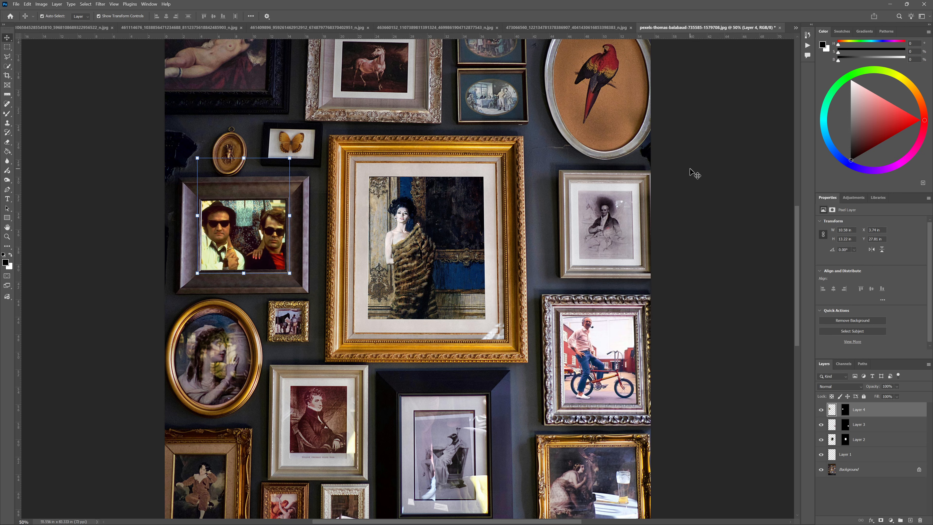
Select the parrot picture inside its oval frame with the Elliptical Marquee, about 11.4 by 15.9 in
{"action": "scroll", "coordinate": [688, 178], "scroll_direction": "up", "scroll_amount": 3}
{"action": "scroll", "coordinate": [689, 182], "scroll_direction": "up", "scroll_amount": 2}
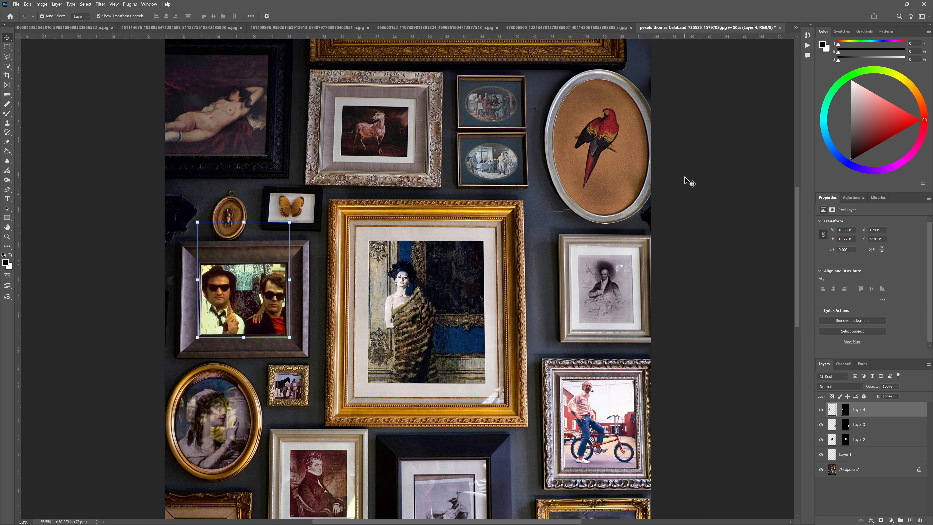
{"action": "scroll", "coordinate": [688, 183], "scroll_direction": "up", "scroll_amount": 3}
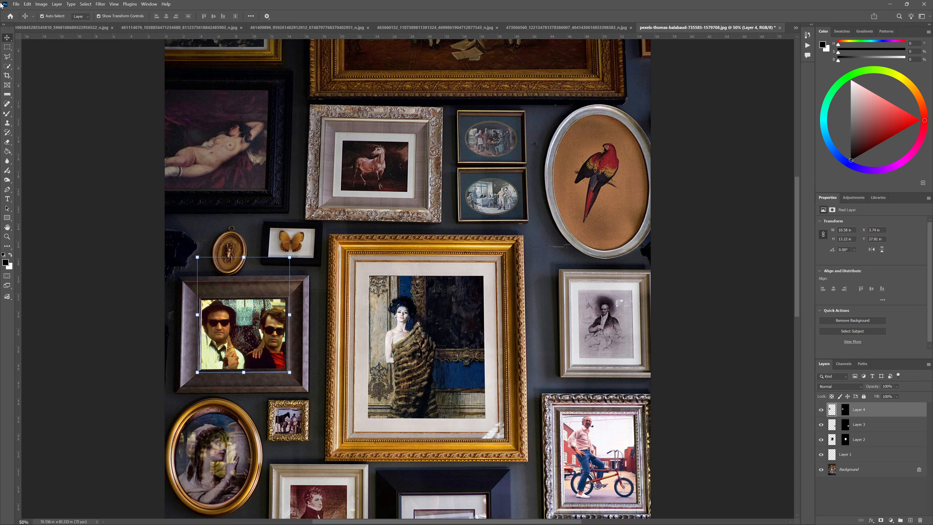
{"action": "left_click", "coordinate": [5, 49]}
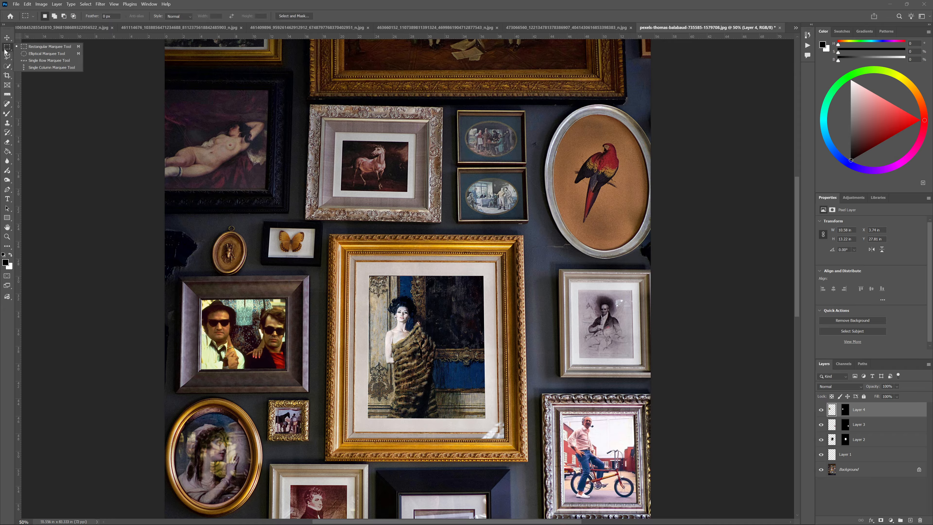
{"action": "left_click", "coordinate": [3, 66]}
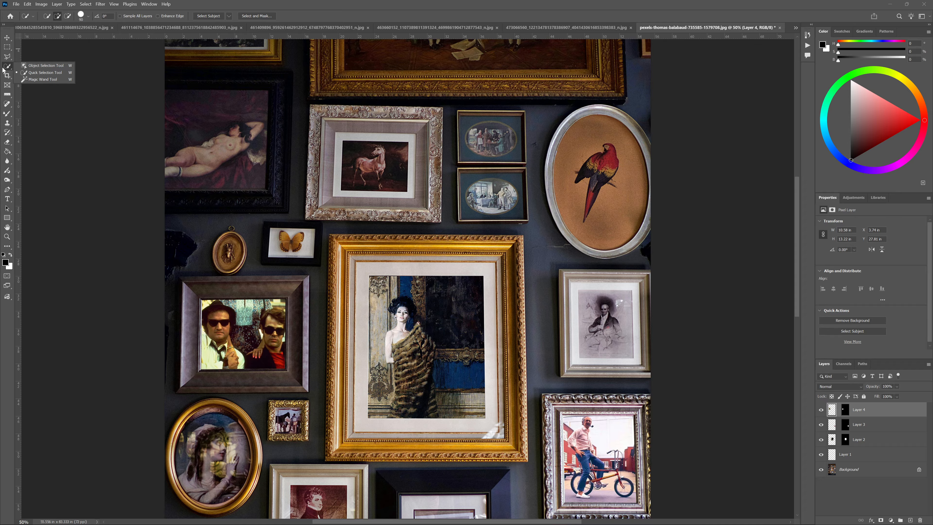
{"action": "left_click", "coordinate": [4, 60]}
{"action": "left_click", "coordinate": [7, 47]}
{"action": "left_click", "coordinate": [40, 53]}
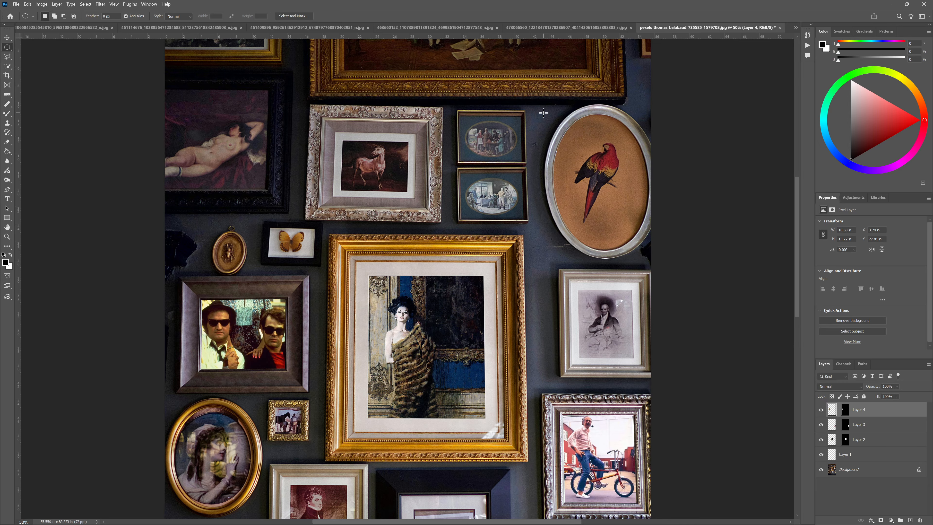
{"action": "left_click_drag", "start_coordinate": [547, 109], "coordinate": [628, 234]}
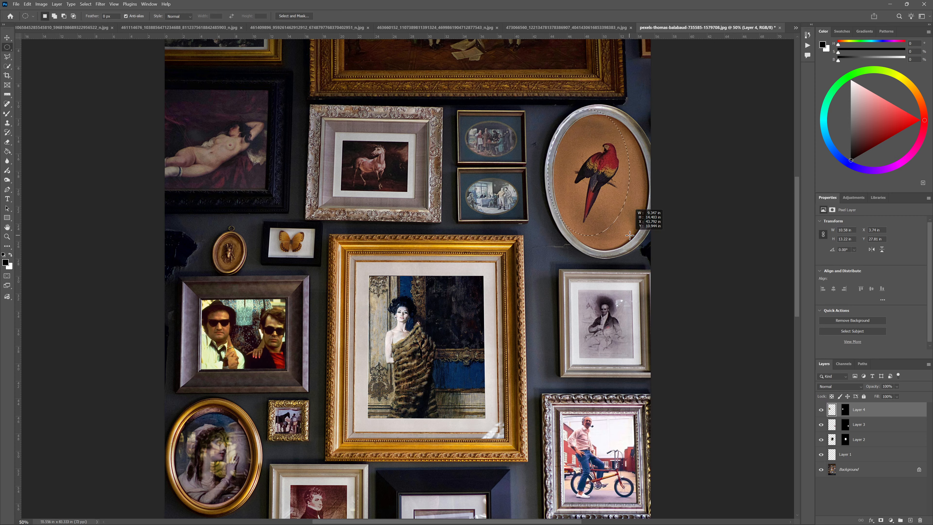
{"action": "left_click_drag", "start_coordinate": [638, 244], "coordinate": [635, 216]}
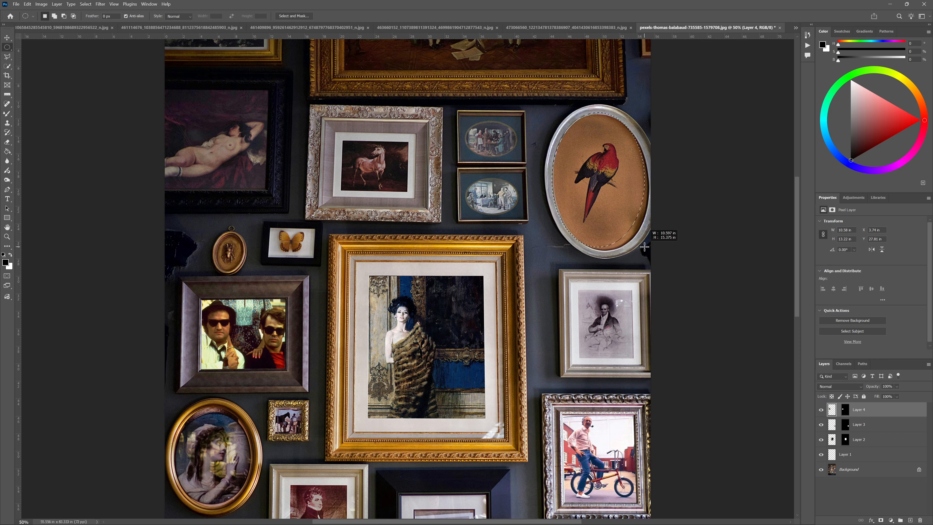
{"action": "left_click_drag", "start_coordinate": [648, 249], "coordinate": [650, 251]}
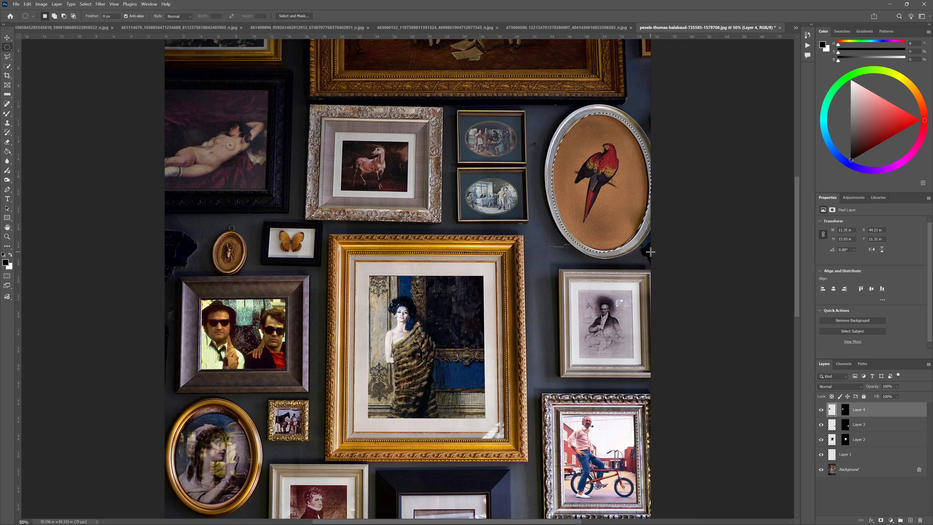
Try to transform and nudge the oval selection around the parrot with the Move tool on Layer 4
{"action": "left_click", "coordinate": [7, 37]}
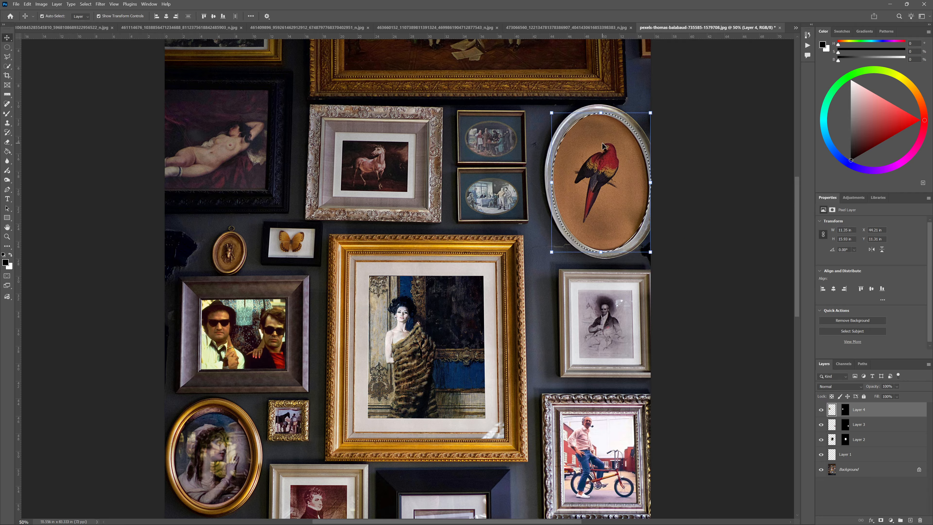
{"action": "left_click", "coordinate": [650, 183]}
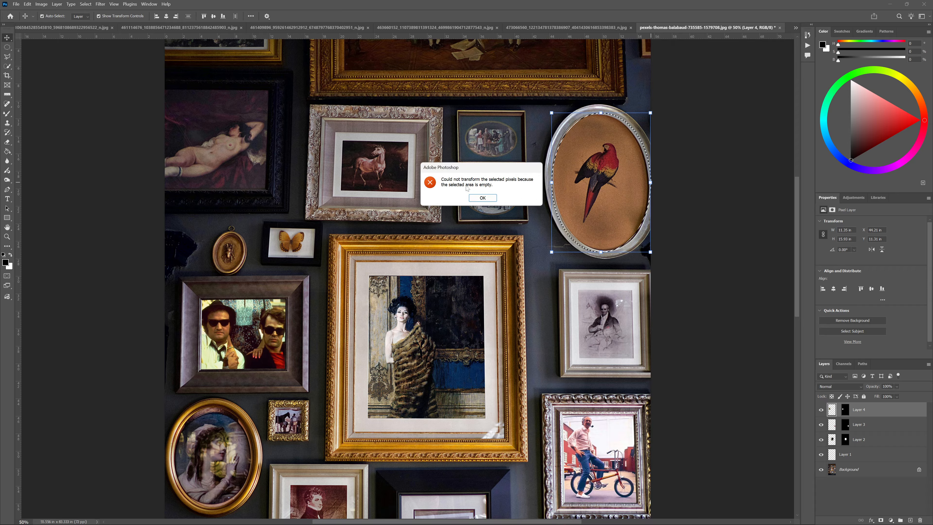
{"action": "left_click", "coordinate": [478, 198]}
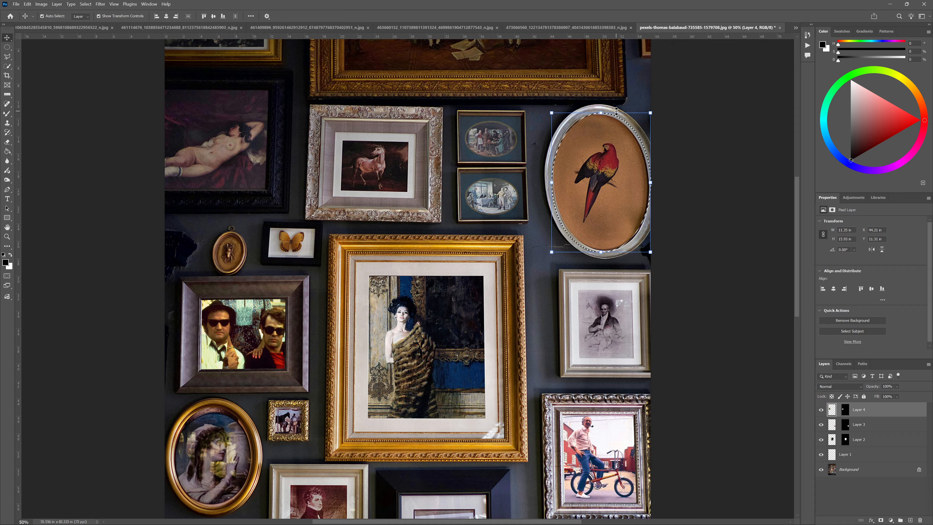
{"action": "key", "text": "Up"}
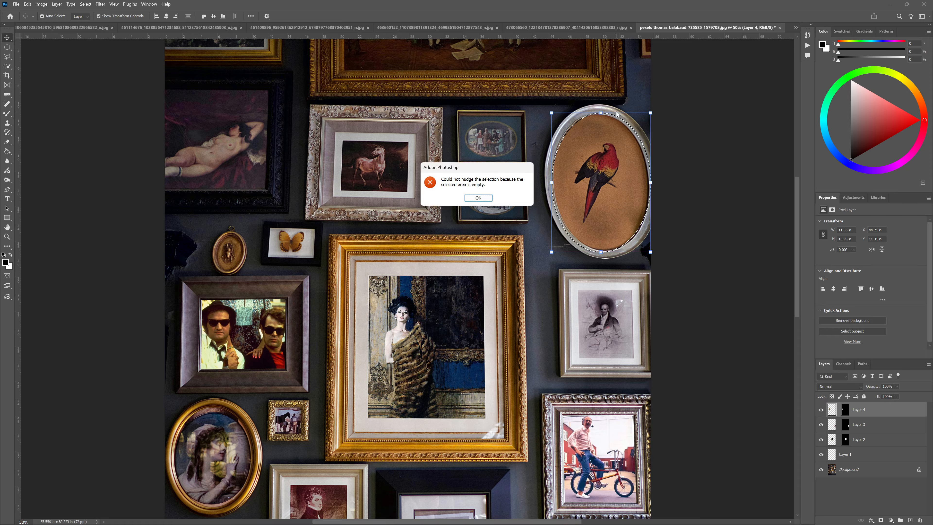
{"action": "left_click", "coordinate": [485, 197]}
Make Layer 1 the active layer and try to transform the oval selection on it
{"action": "left_click", "coordinate": [870, 454]}
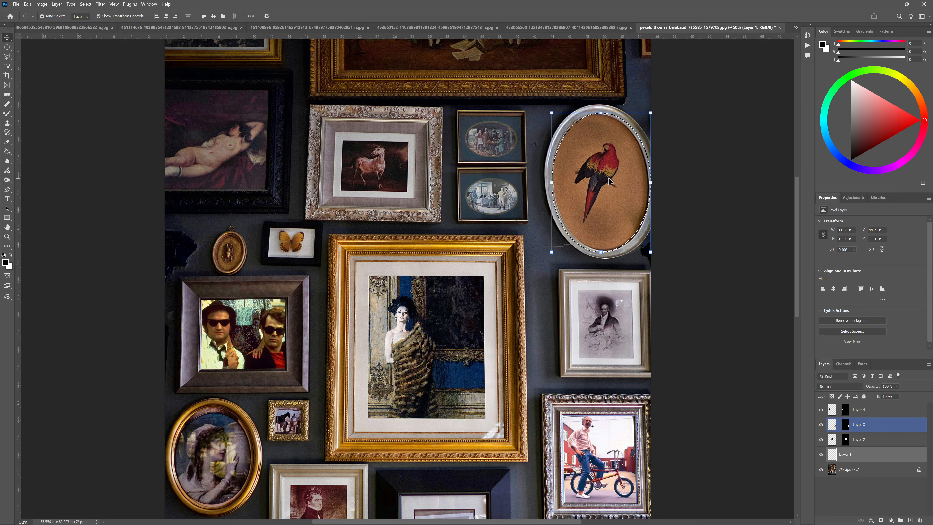
{"action": "left_click", "coordinate": [599, 115]}
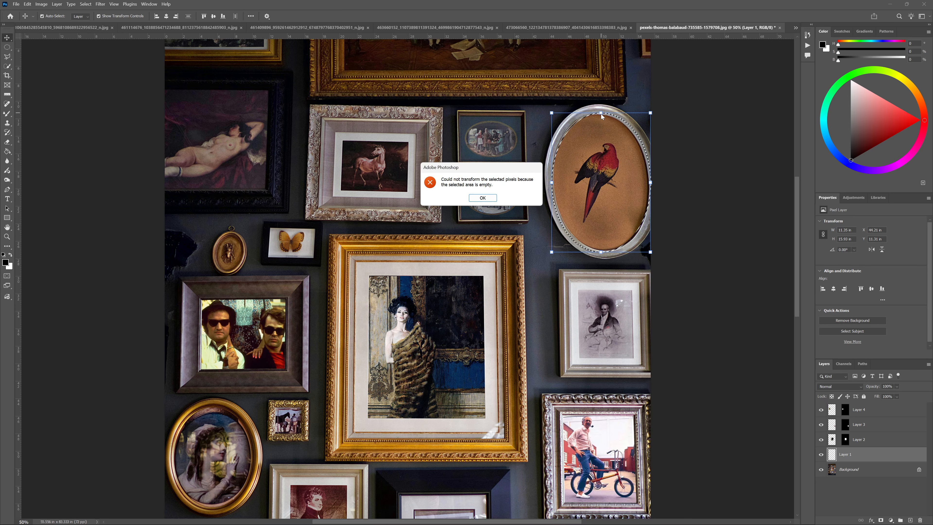
{"action": "left_click", "coordinate": [482, 197]}
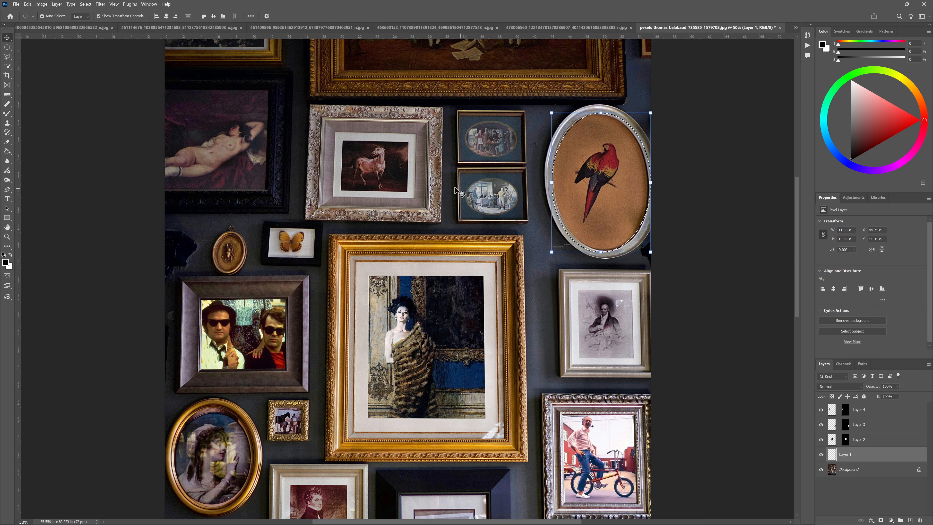
Check the open puppet photo and the black-and-white photo of two men, and return to the gallery-wall photo
{"action": "left_click", "coordinate": [151, 26]}
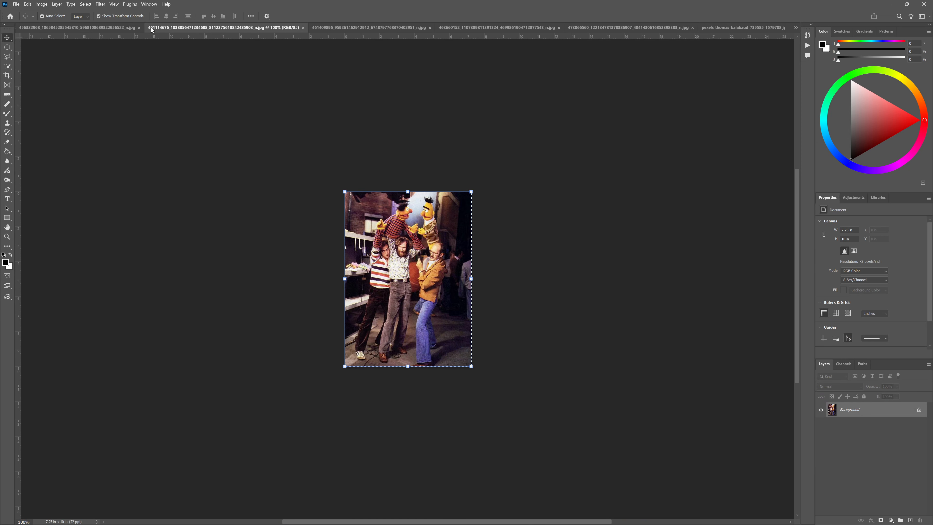
{"action": "left_click", "coordinate": [113, 26]}
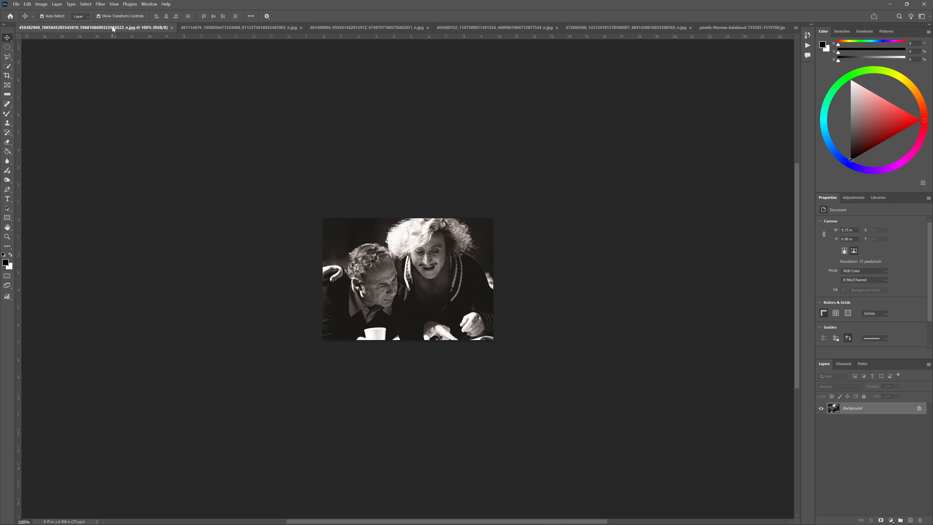
{"action": "left_click", "coordinate": [203, 29]}
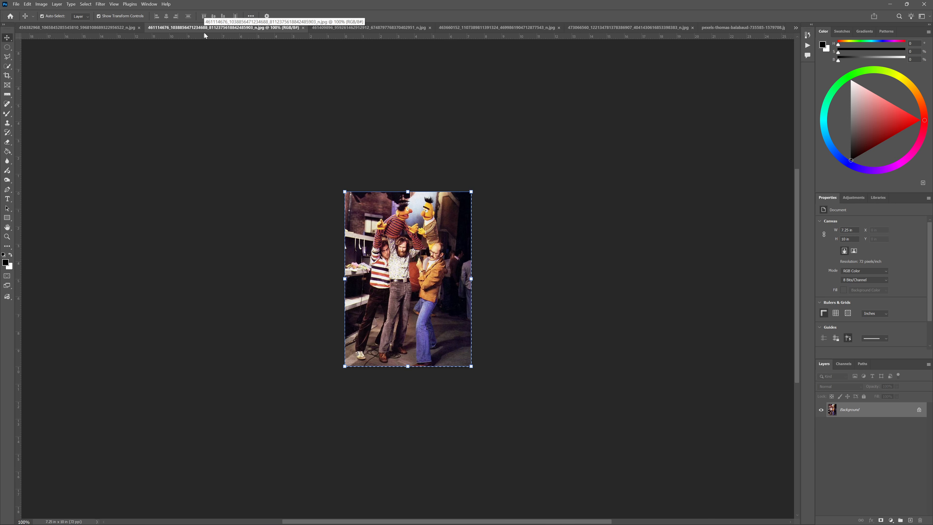
{"action": "left_click", "coordinate": [735, 28]}
Paste the puppet photo into the parrot picture's oval selection, and undo the paste
{"action": "left_click", "coordinate": [27, 4]}
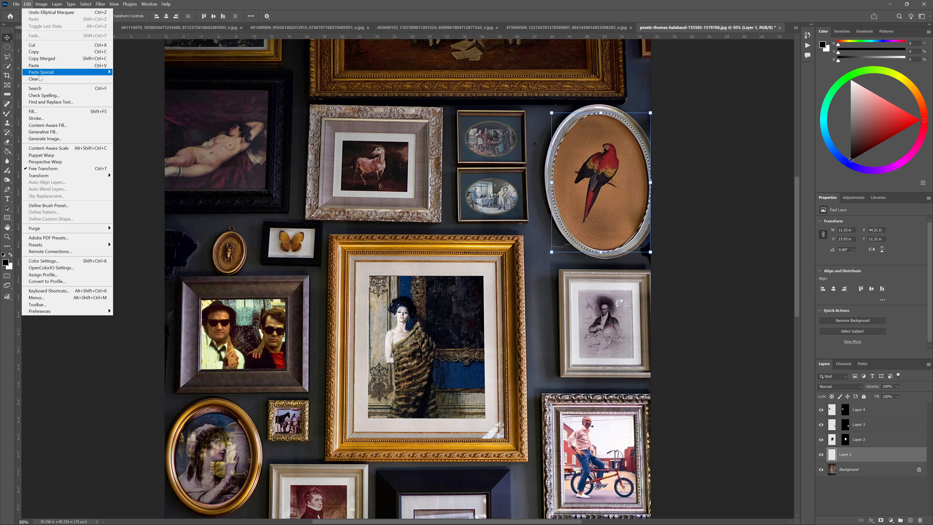
{"action": "mouse_move", "coordinate": [40, 76]}
{"action": "left_click", "coordinate": [130, 86]}
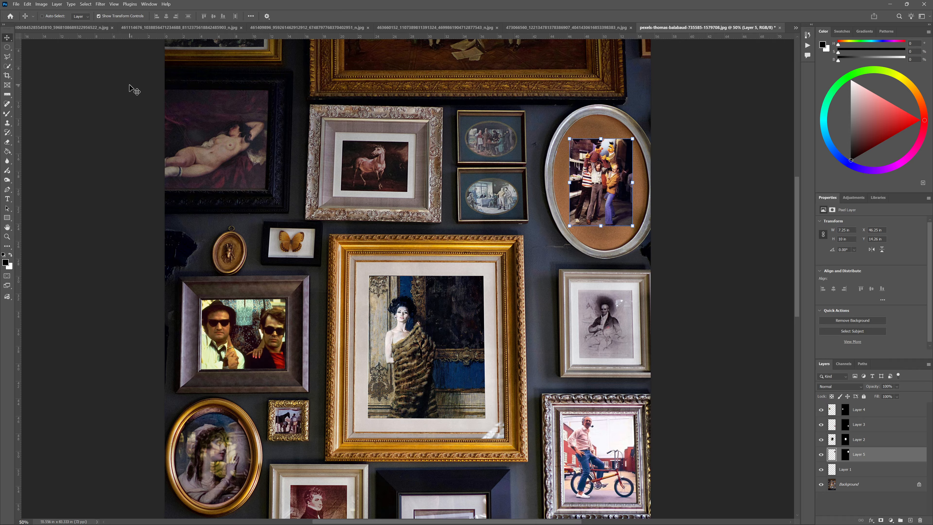
{"action": "key", "text": "ctrl+z"}
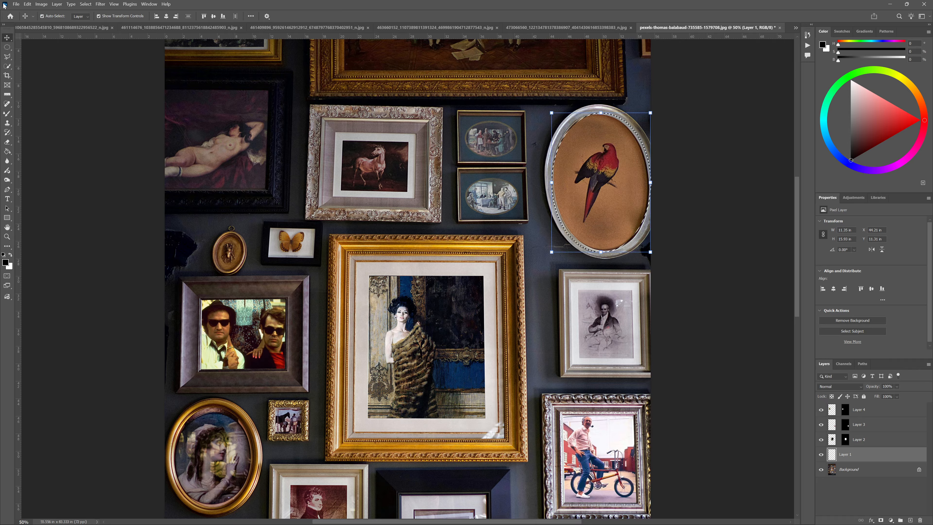
Paste the copied puppet photo into the oval selection over the parrot picture using Paste Into
{"action": "left_click", "coordinate": [7, 48]}
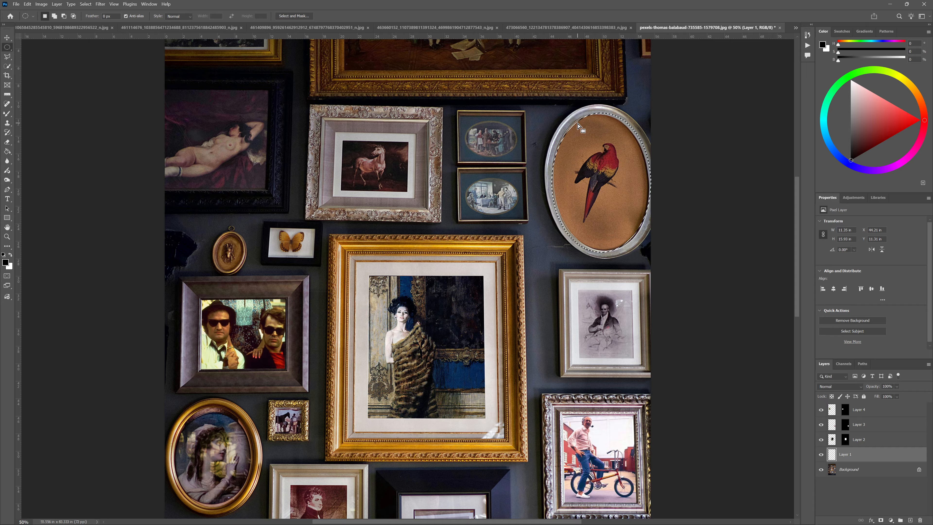
{"action": "left_click", "coordinate": [27, 4]}
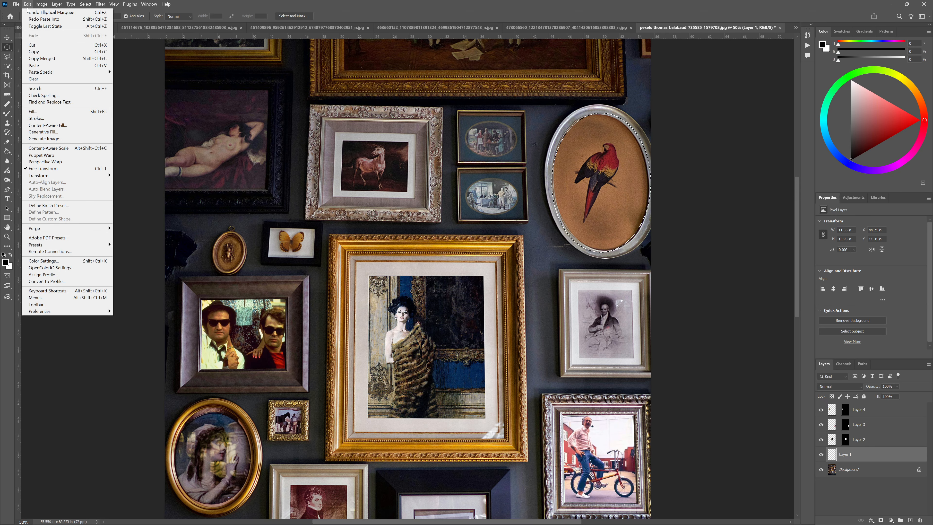
{"action": "mouse_move", "coordinate": [35, 74]}
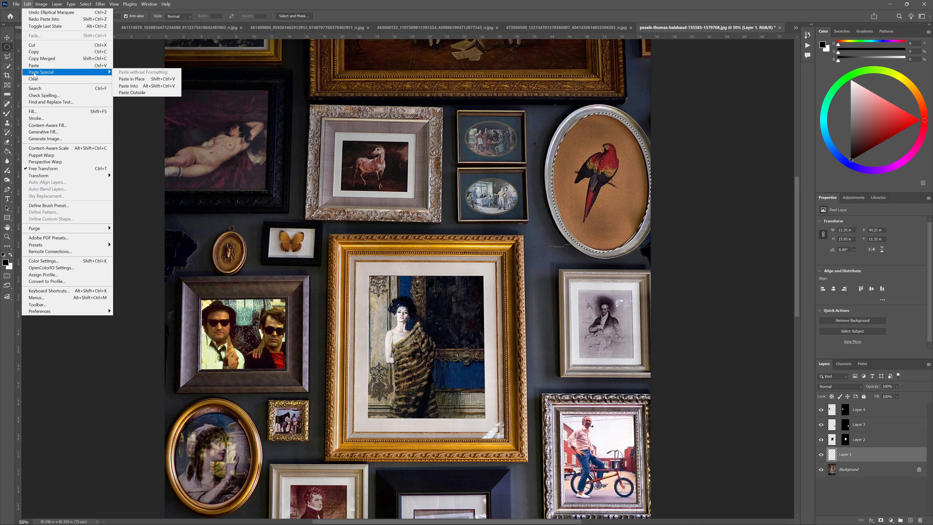
{"action": "left_click", "coordinate": [139, 87]}
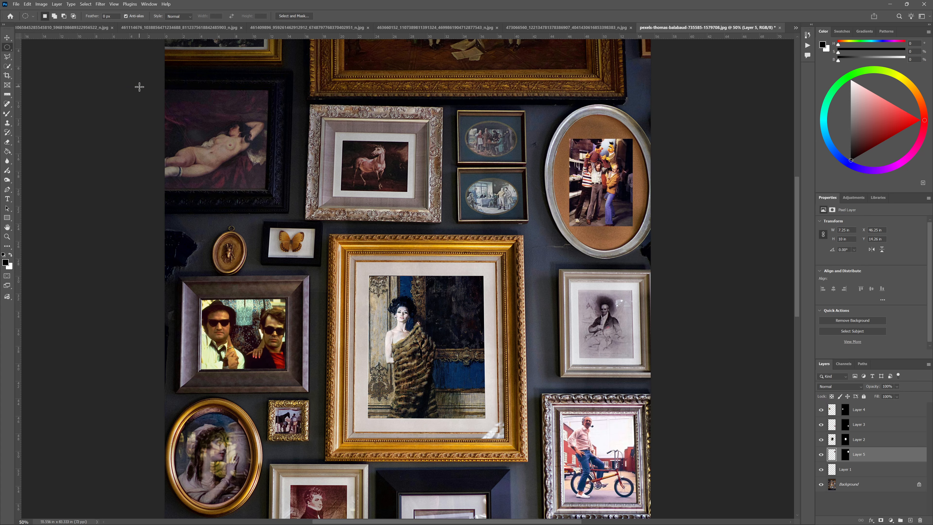
Scale the pasted puppet photo to about 177% and position it to fill the oval frame's opening
{"action": "left_click", "coordinate": [6, 38]}
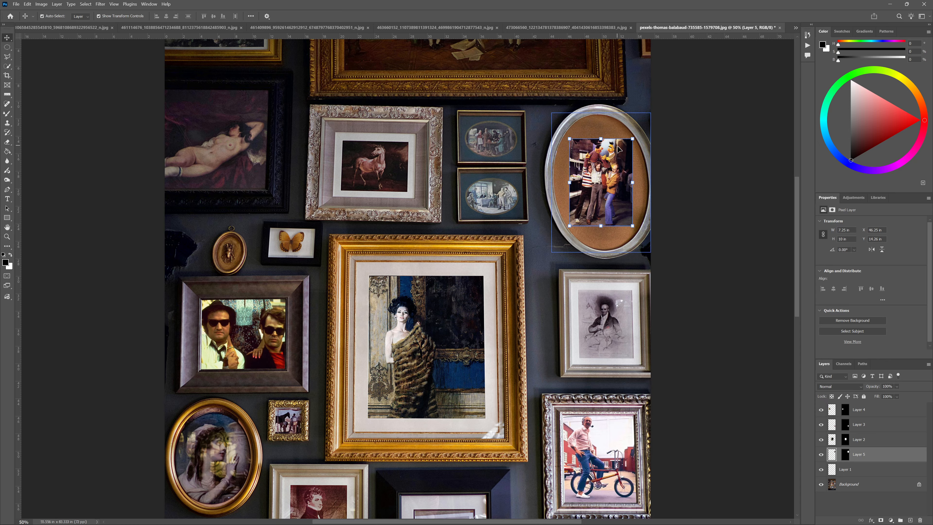
{"action": "left_click_drag", "start_coordinate": [632, 139], "coordinate": [673, 101]}
{"action": "left_click_drag", "start_coordinate": [656, 182], "coordinate": [658, 182]}
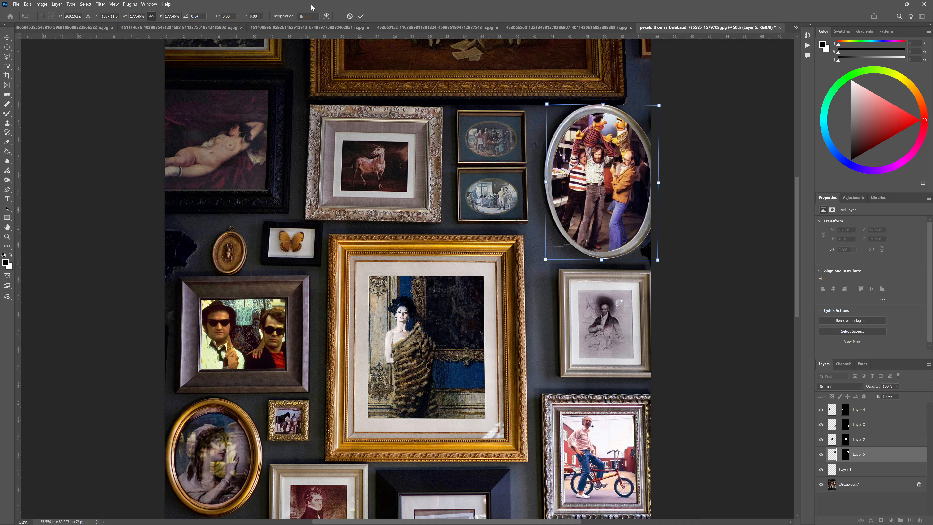
{"action": "left_click", "coordinate": [361, 16]}
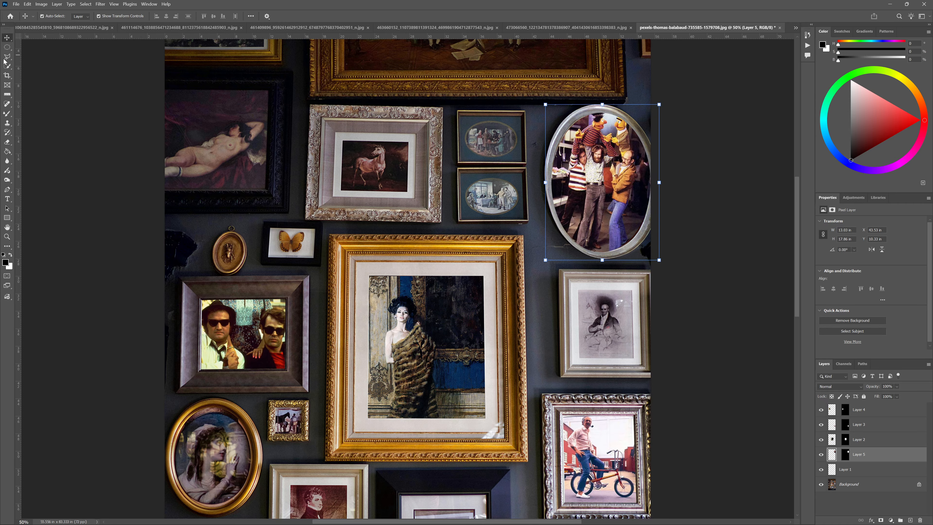
Select the picture area with the beer glass inside the ornate gold frame below the cyclist photo using the Polygonal Lasso
{"action": "scroll", "coordinate": [247, 158], "scroll_direction": "down", "scroll_amount": 4}
{"action": "scroll", "coordinate": [246, 147], "scroll_direction": "down", "scroll_amount": 3}
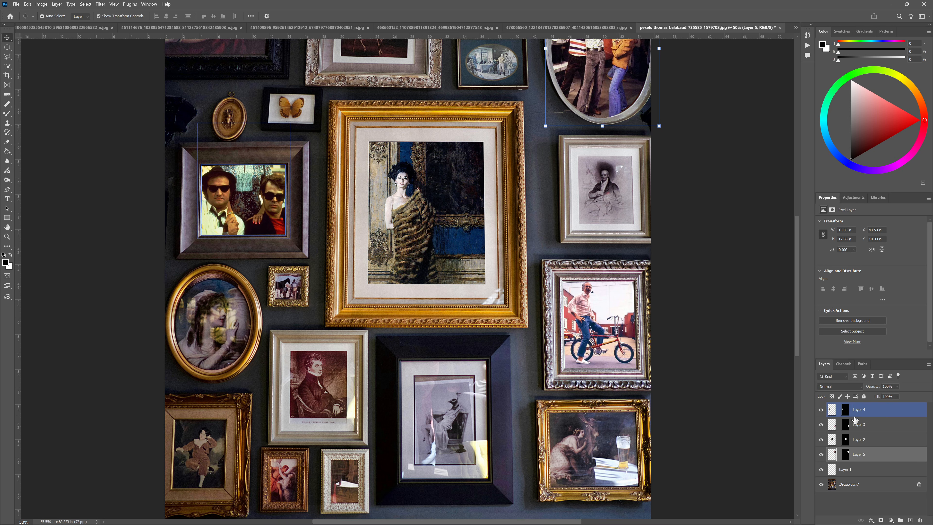
{"action": "left_click", "coordinate": [7, 56]}
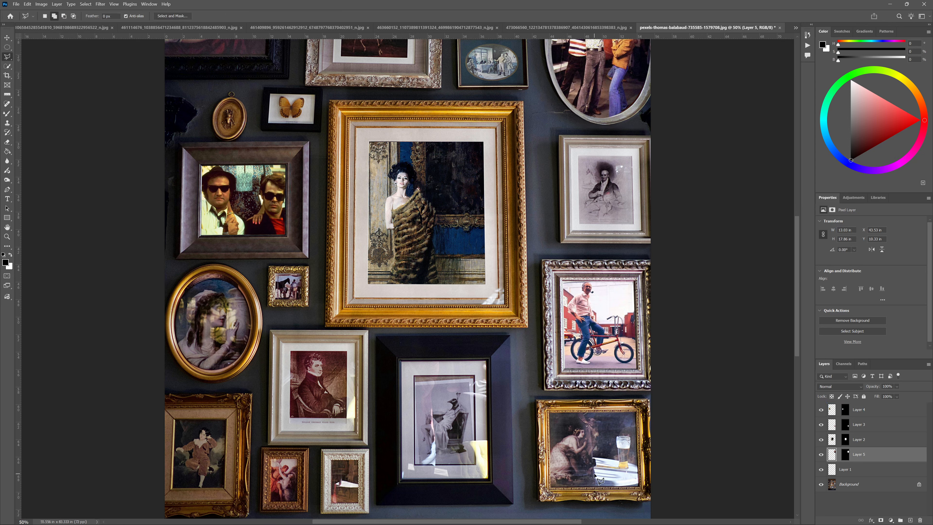
{"action": "left_click", "coordinate": [549, 415]}
{"action": "left_click", "coordinate": [550, 488]}
{"action": "left_click", "coordinate": [639, 487]}
{"action": "left_click", "coordinate": [636, 412]}
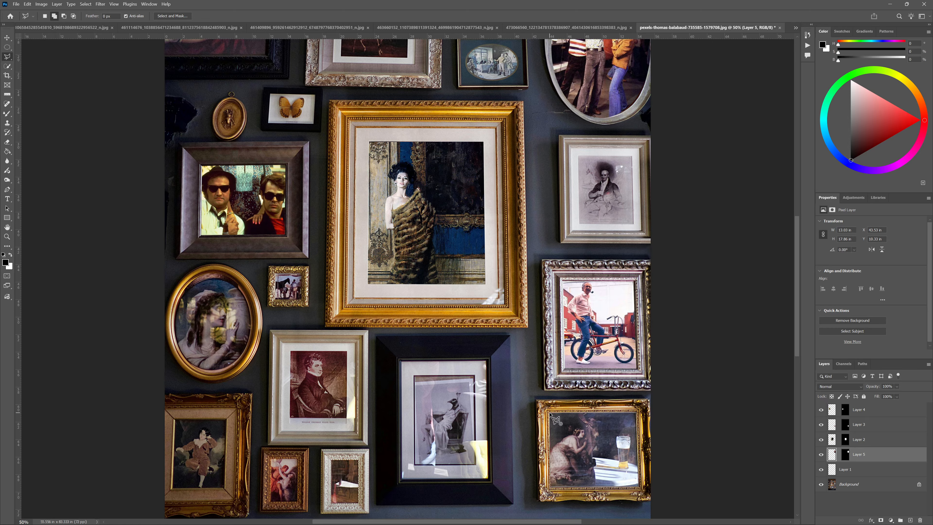
{"action": "left_click", "coordinate": [549, 413]}
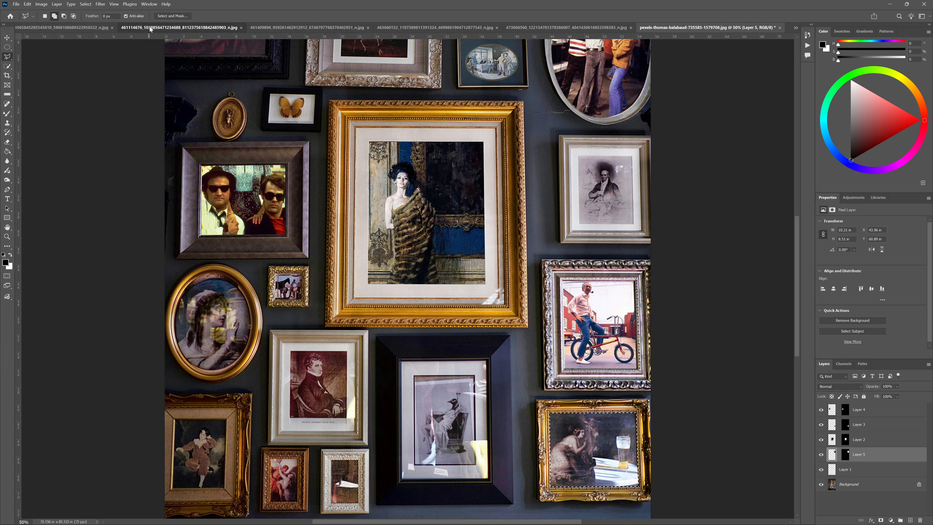
Copy the entire black-and-white photo of two men and use Paste Into to place it in the gallery wall's beer-glass picture selection
{"action": "left_click", "coordinate": [180, 28]}
{"action": "left_click", "coordinate": [73, 29]}
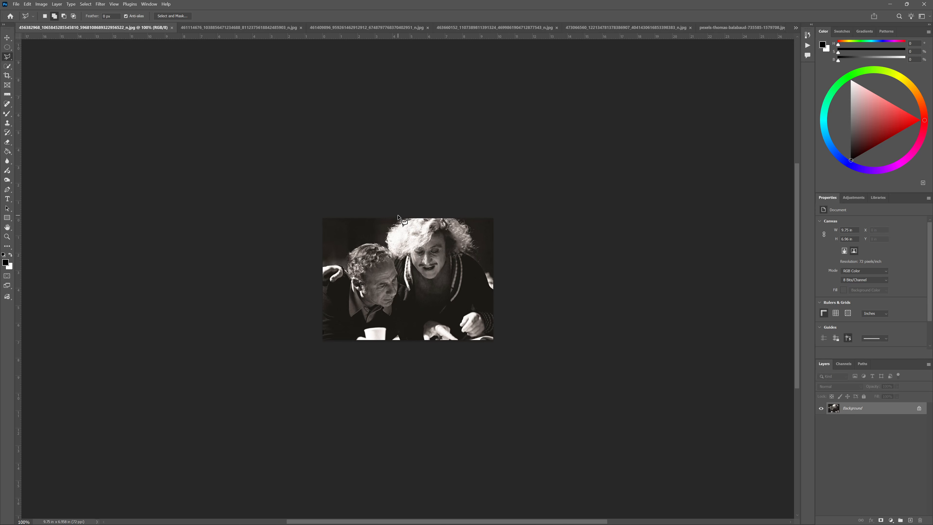
{"action": "key", "text": "ctrl+a"}
{"action": "left_click", "coordinate": [736, 27]}
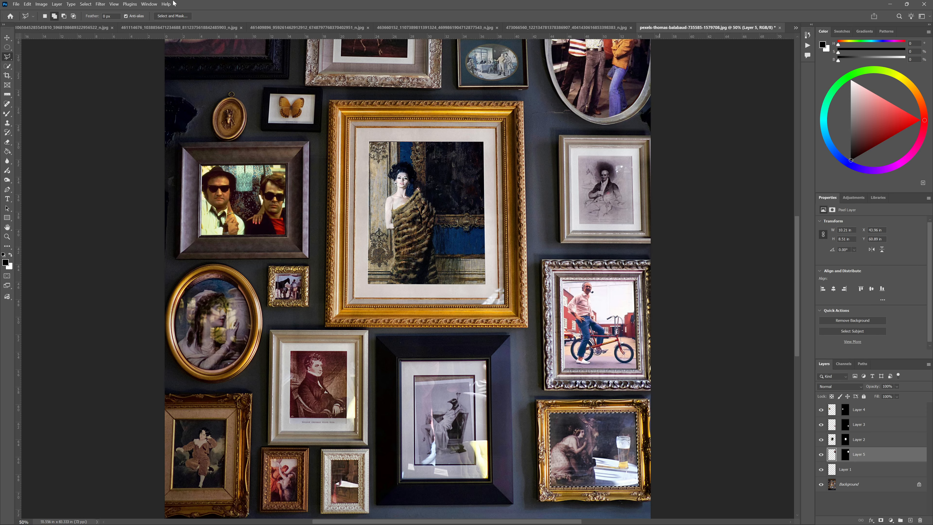
{"action": "left_click", "coordinate": [28, 4]}
{"action": "mouse_move", "coordinate": [39, 72]}
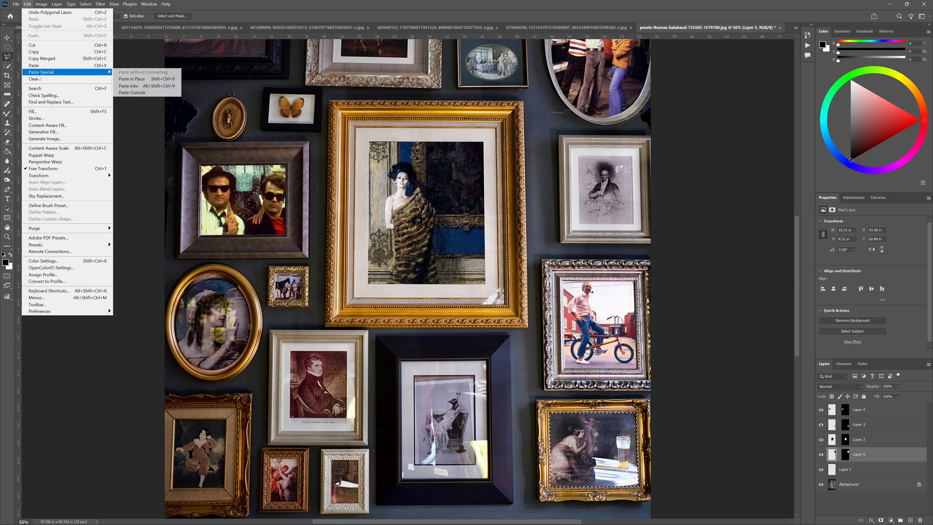
{"action": "left_click", "coordinate": [124, 86]}
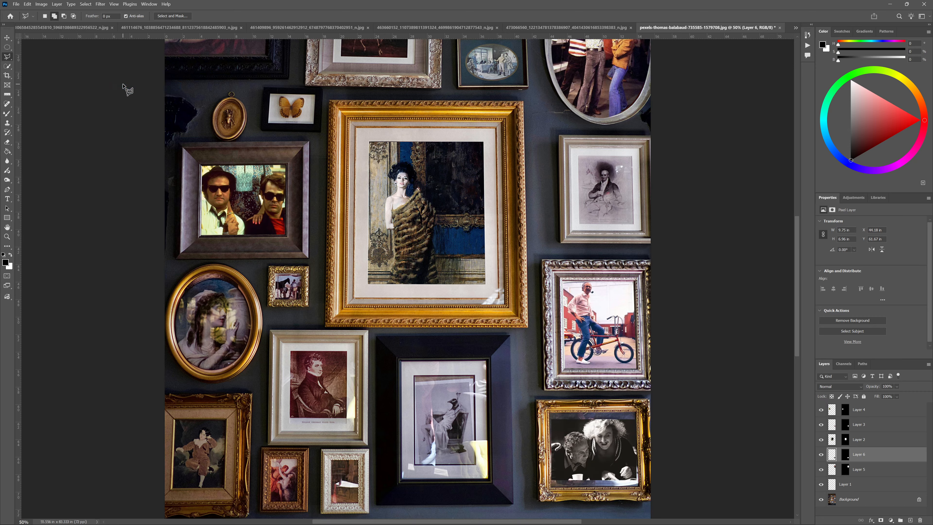
Scale the pasted black-and-white photo to about 131.5% and position it to fill the ornate gold frame's opening
{"action": "left_click", "coordinate": [6, 36]}
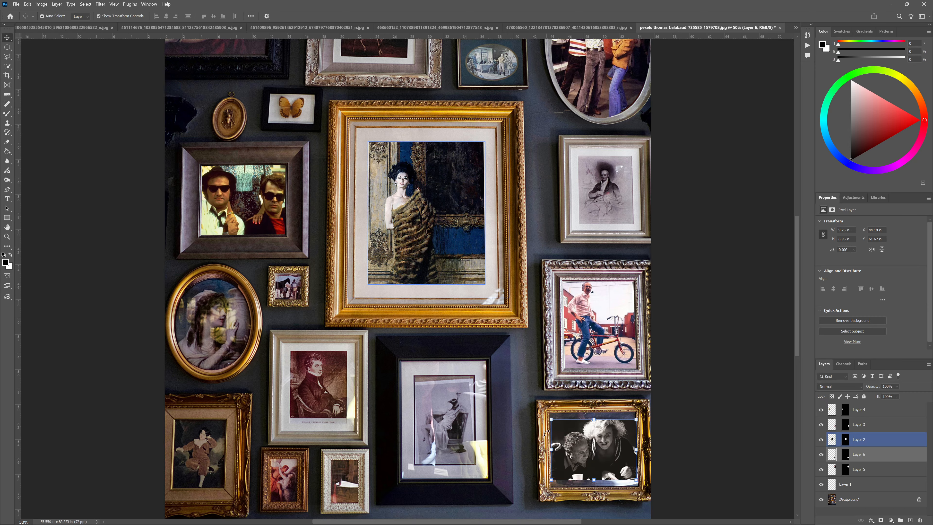
{"action": "left_click_drag", "start_coordinate": [635, 419], "coordinate": [617, 436]}
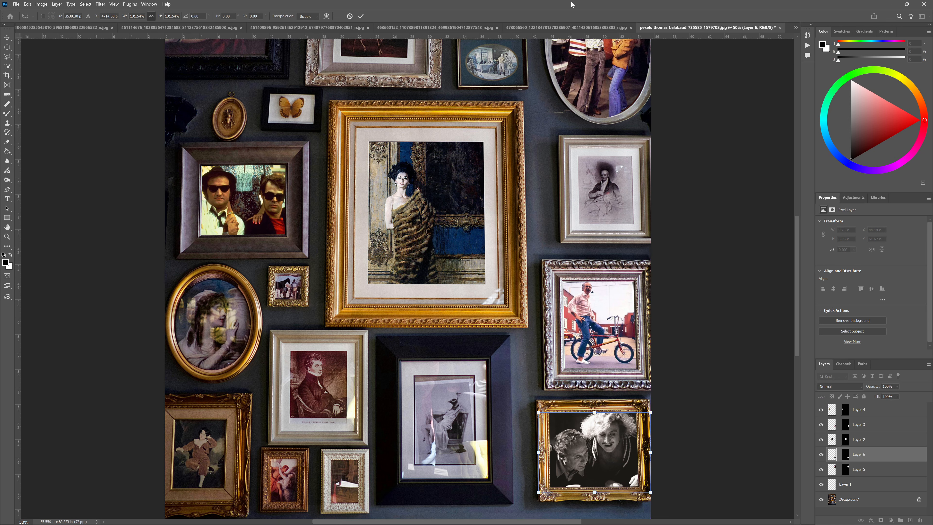
{"action": "left_click", "coordinate": [361, 16]}
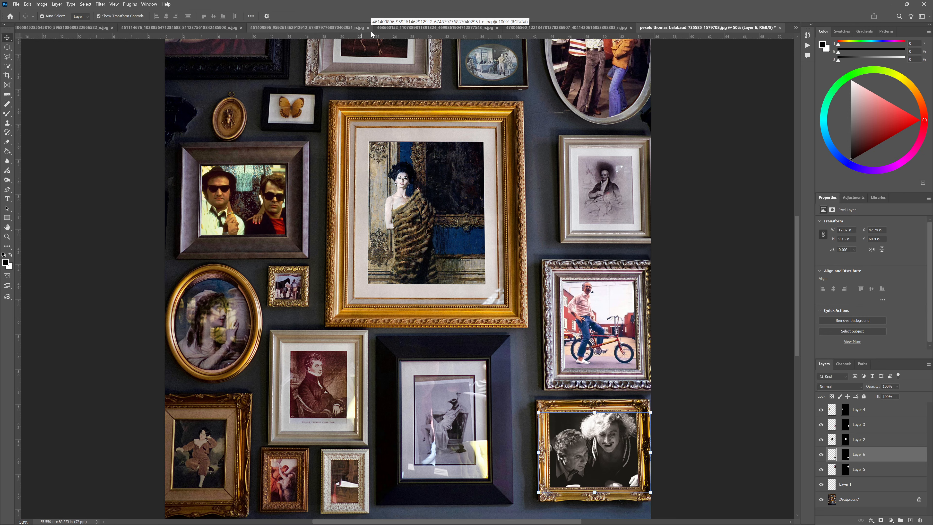
{"action": "mouse_move", "coordinate": [374, 518]}
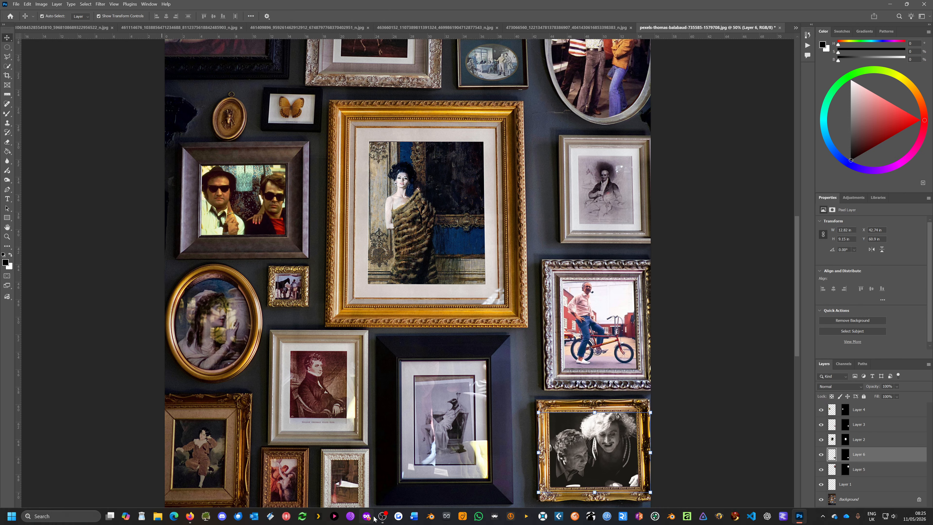